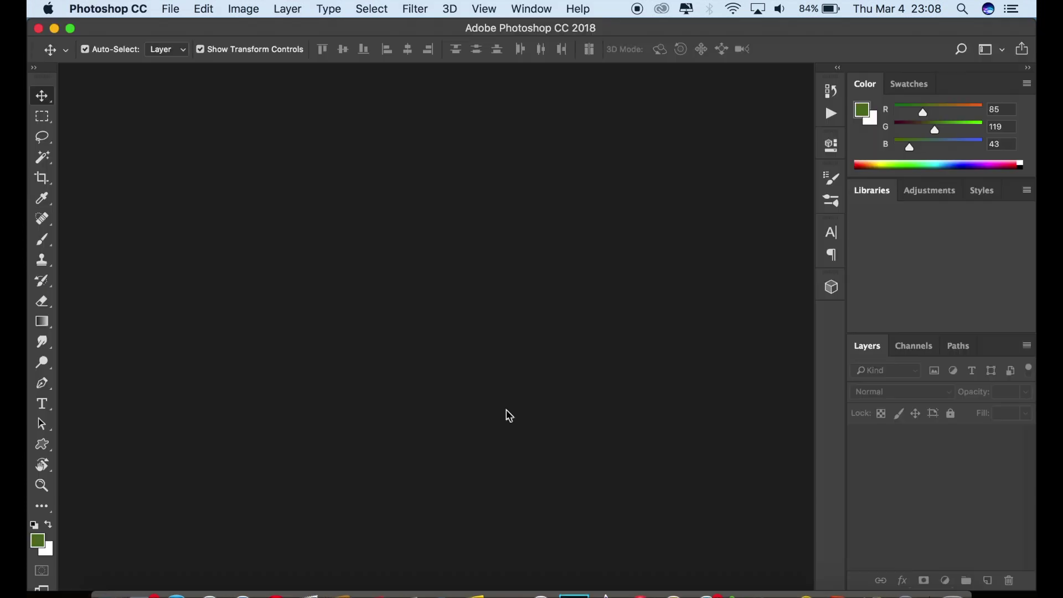
Open the forest portrait _DSC0901 copy.jpg
click(170, 9)
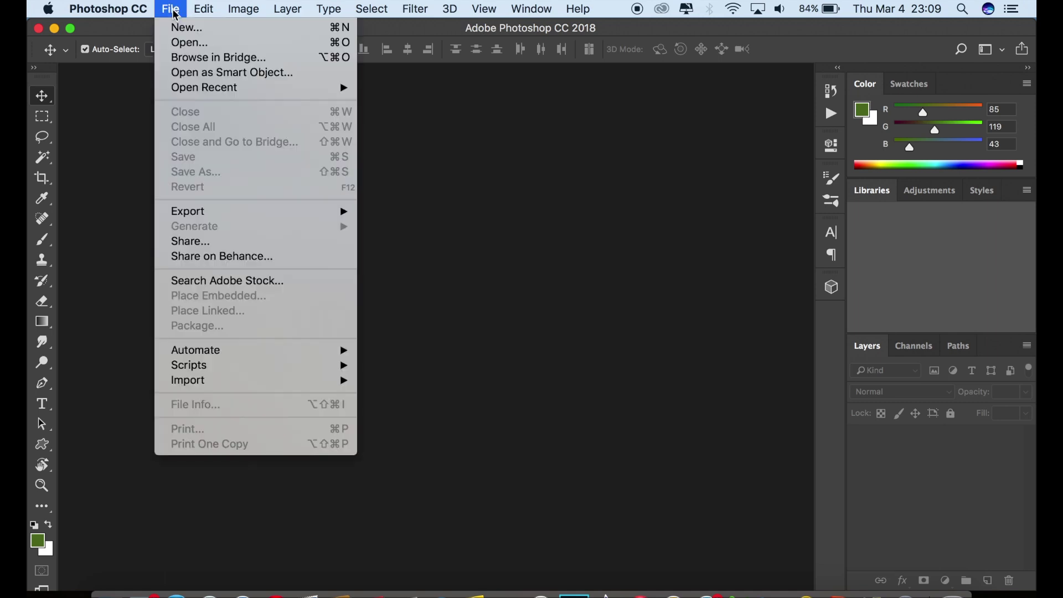
click(185, 46)
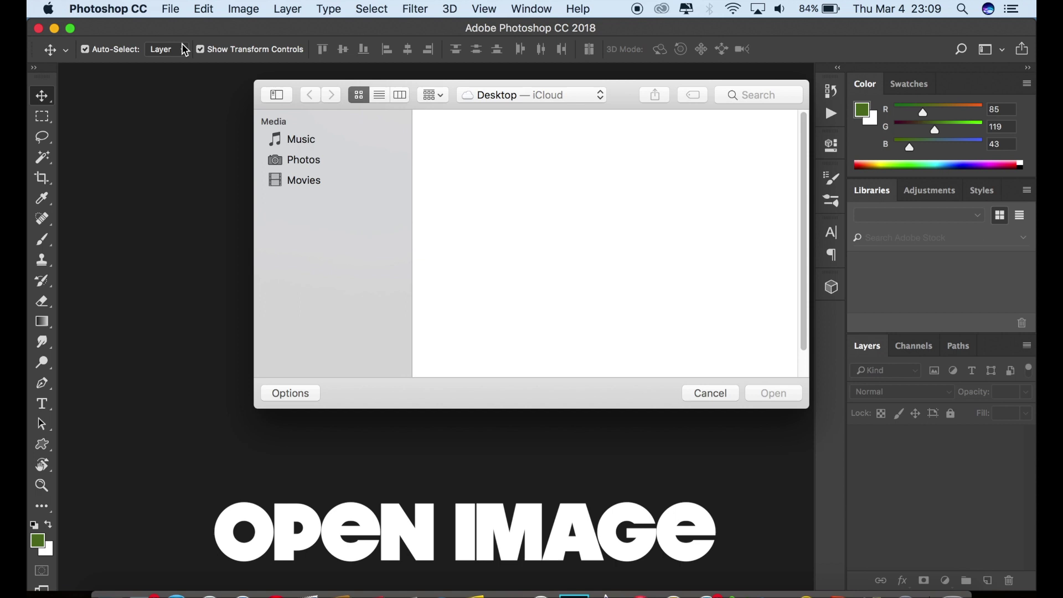
click(468, 149)
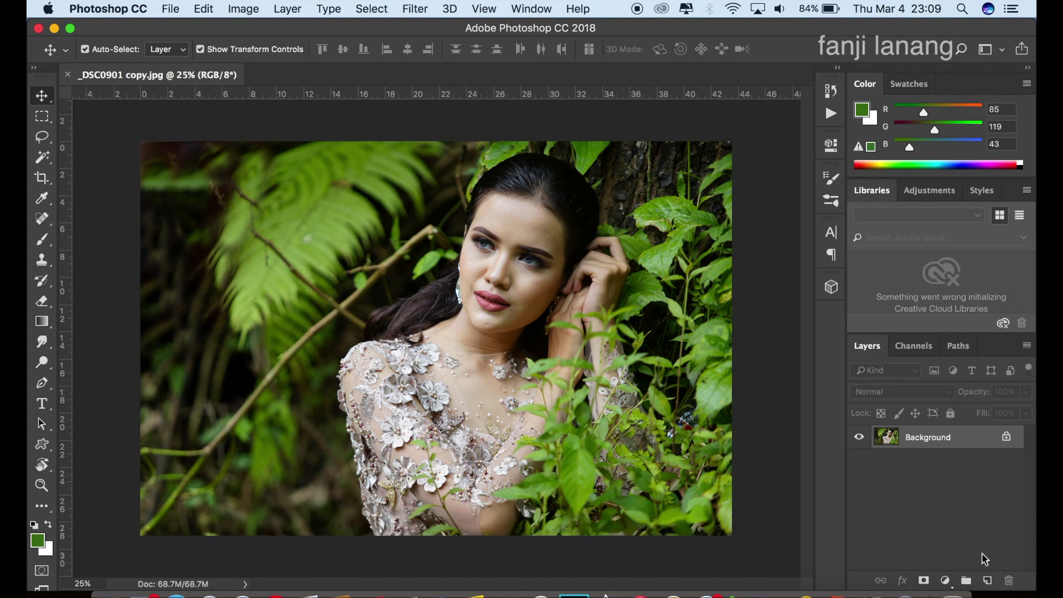
Add a blank Layer 1 above Background and switch to the Gradient tool
click(988, 580)
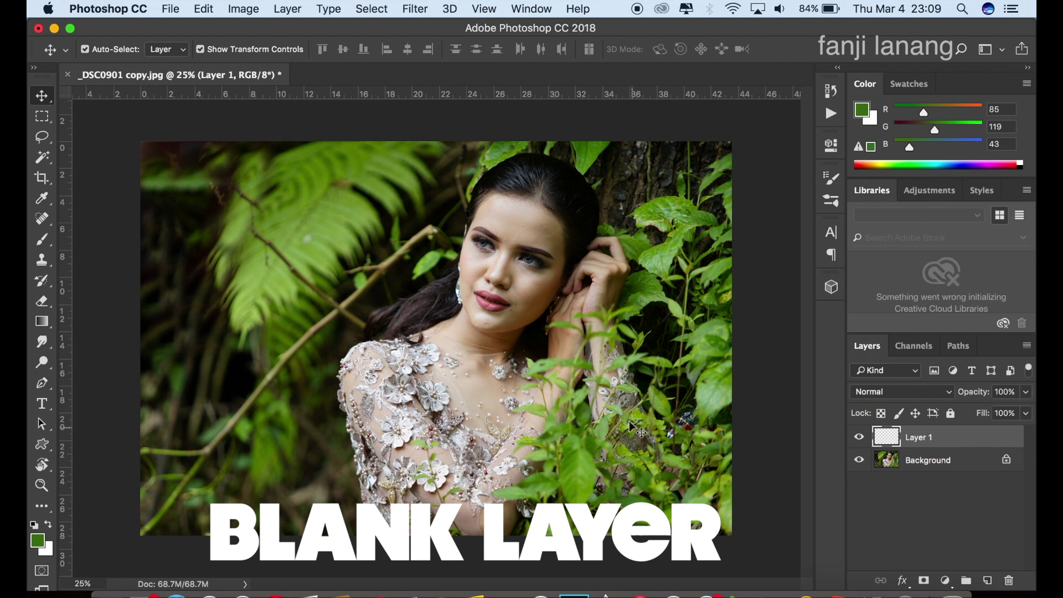
click(47, 323)
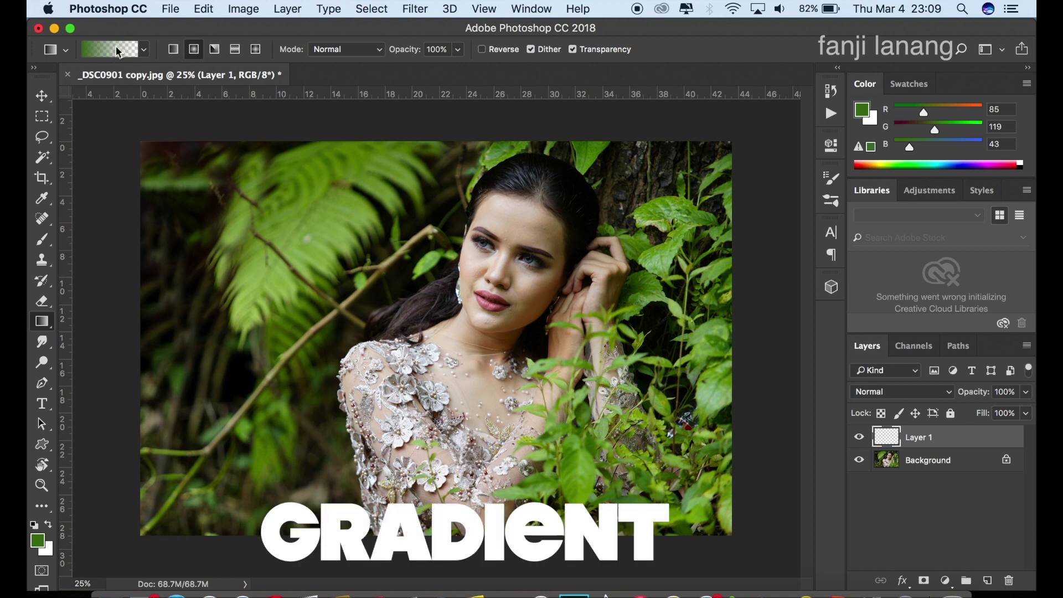
click(143, 52)
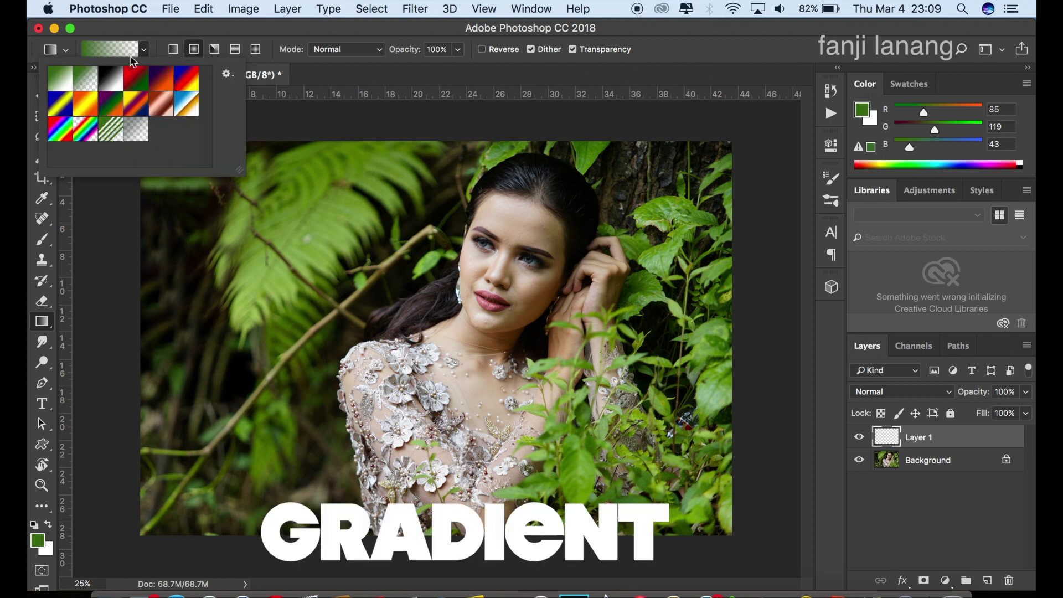
click(98, 229)
Set the foreground colour to an olive green sampled from the ferns
click(37, 540)
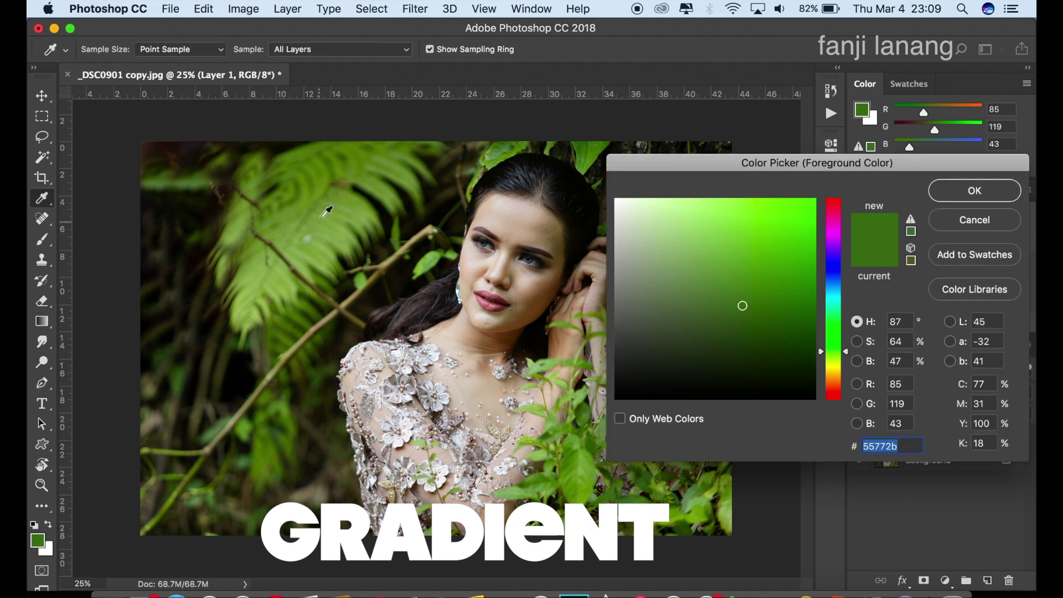
click(272, 215)
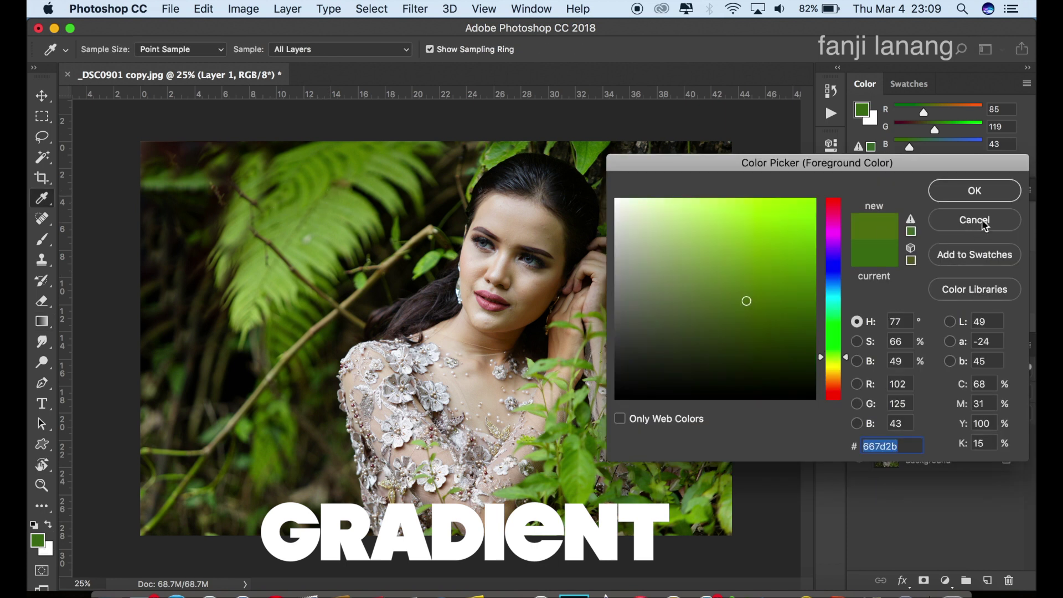
click(990, 198)
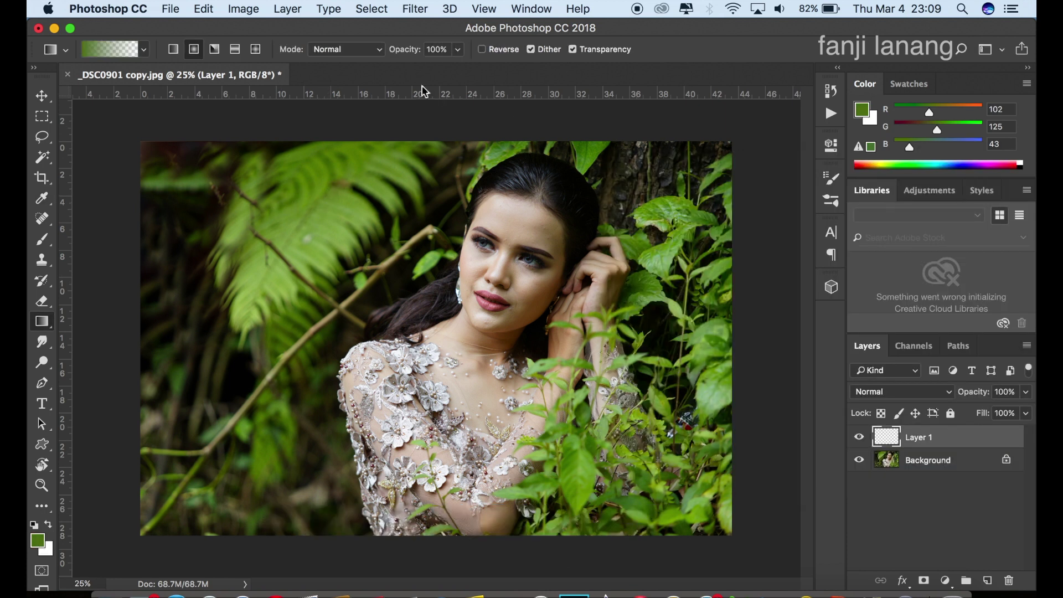
Lay green-to-transparent gradients on Layer 1 over the left ferns and lower-left foliage
drag(235, 195, 71, 253)
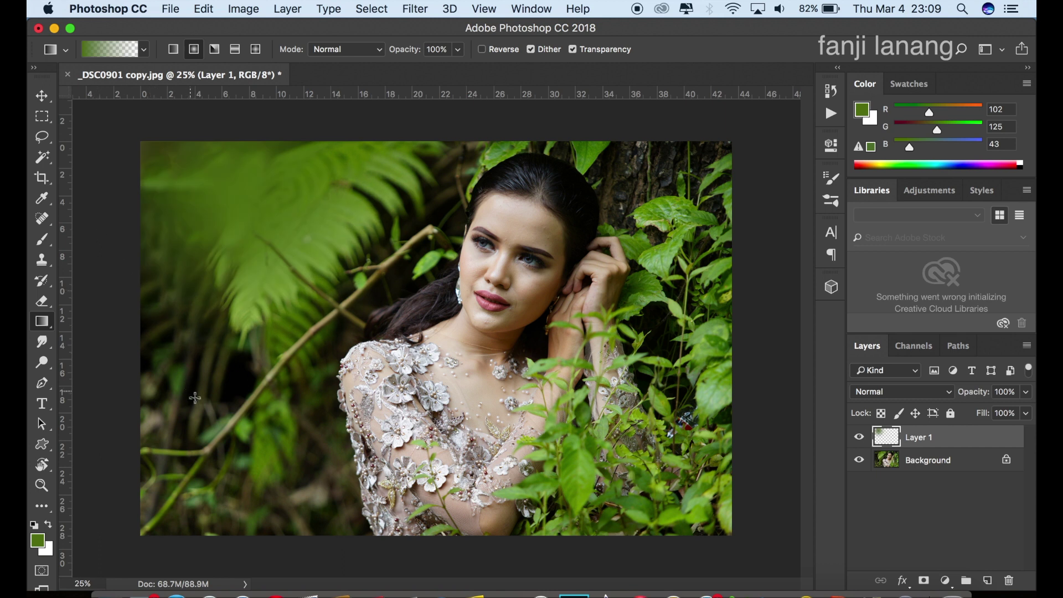
drag(235, 387, 335, 383)
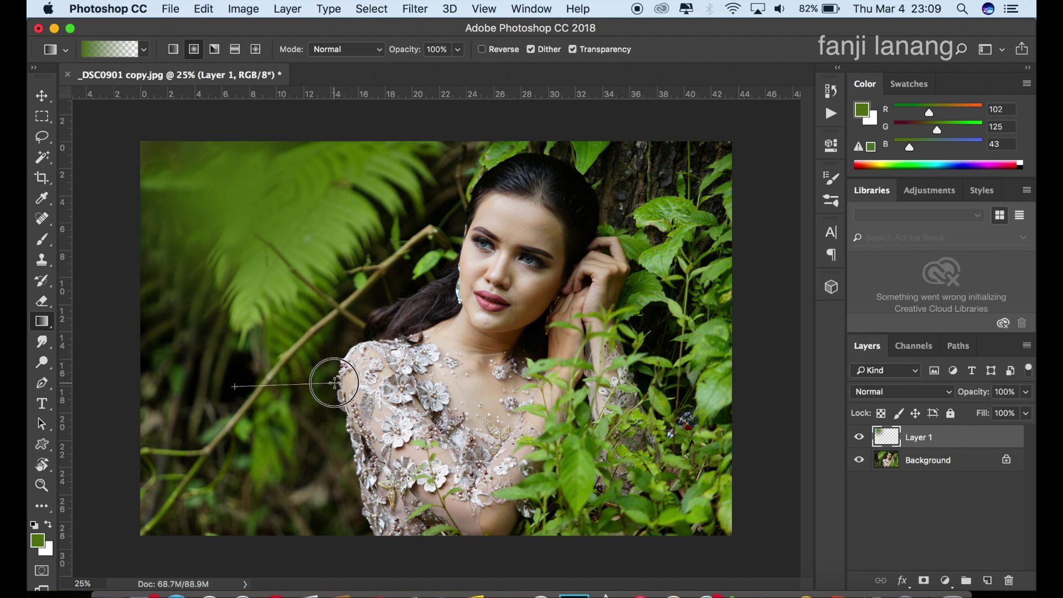
drag(335, 383, 336, 386)
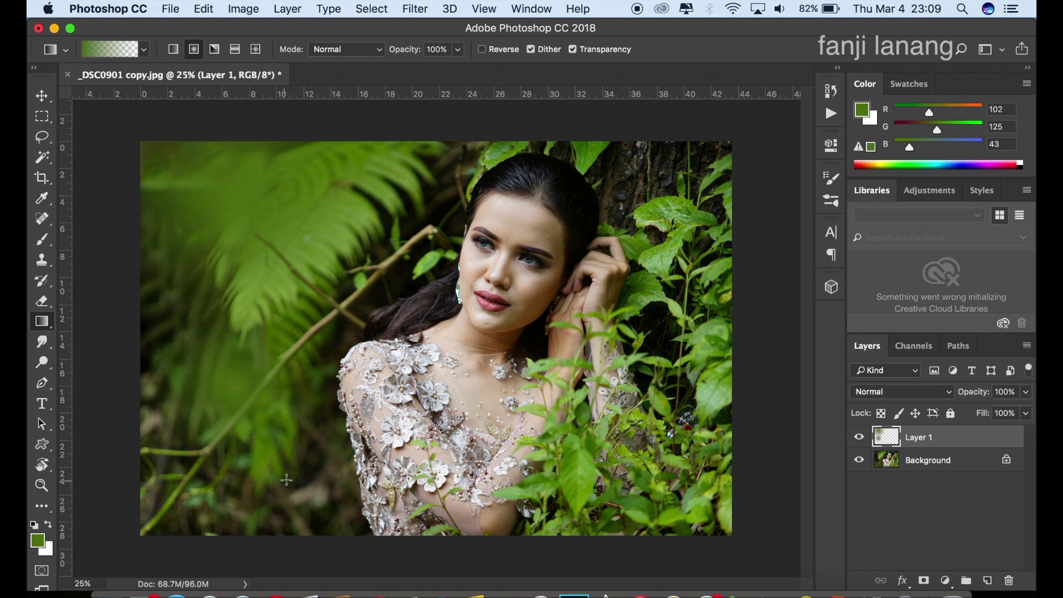
drag(300, 476, 279, 479)
drag(217, 472, 360, 486)
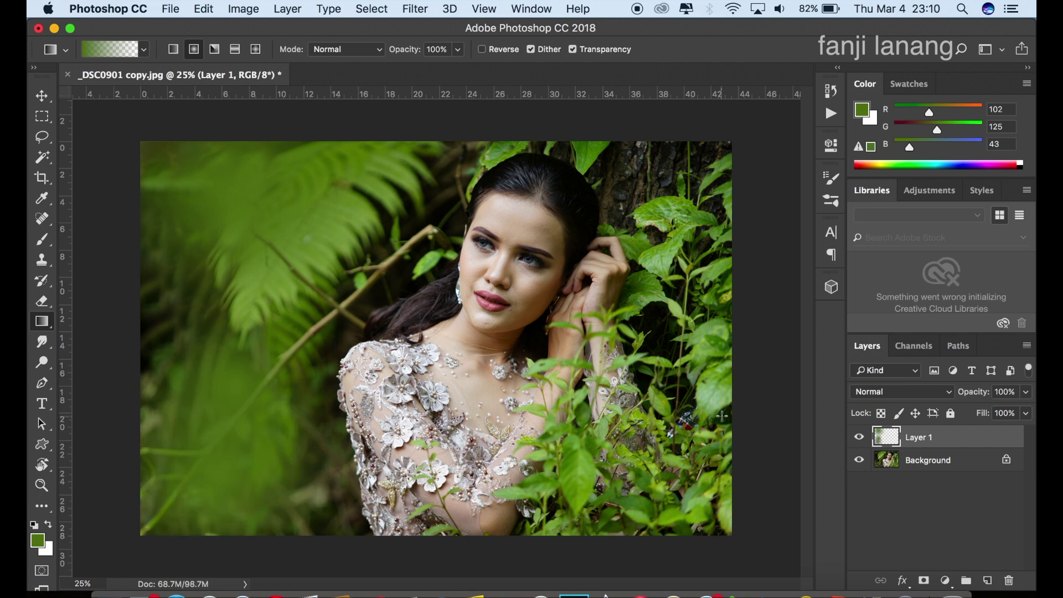
Sample a darker green from the top leaves and wash it over the right-side foliage
click(37, 539)
click(596, 147)
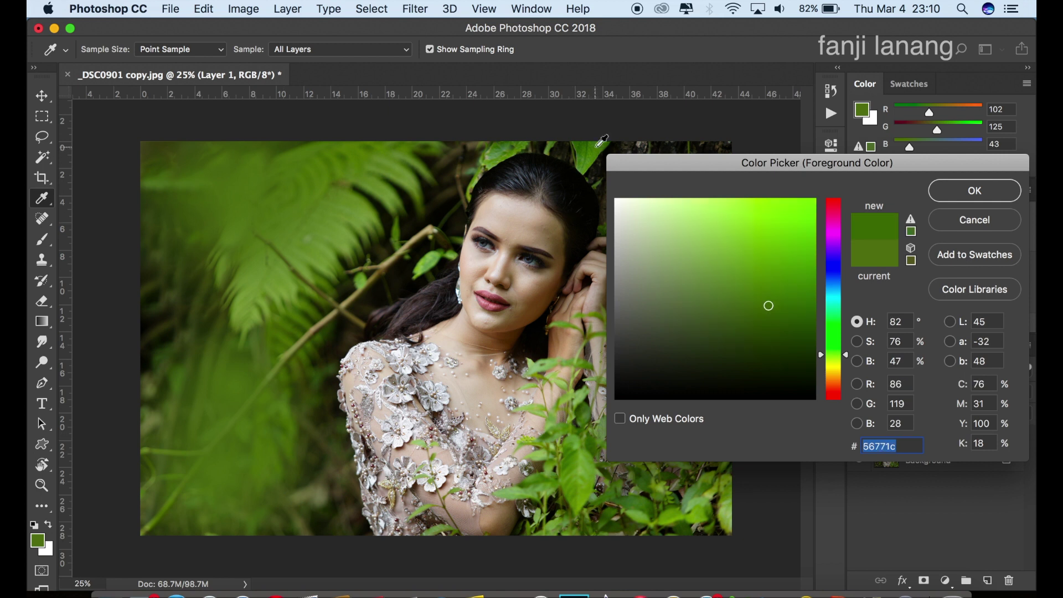
click(963, 188)
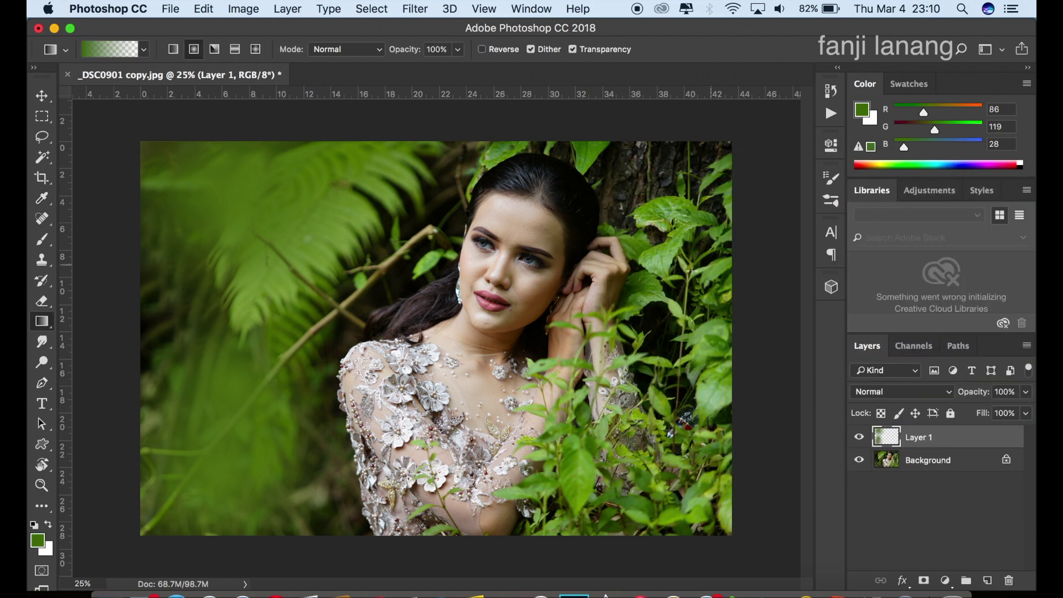
drag(702, 245, 616, 242)
drag(620, 241, 617, 243)
drag(691, 156, 589, 185)
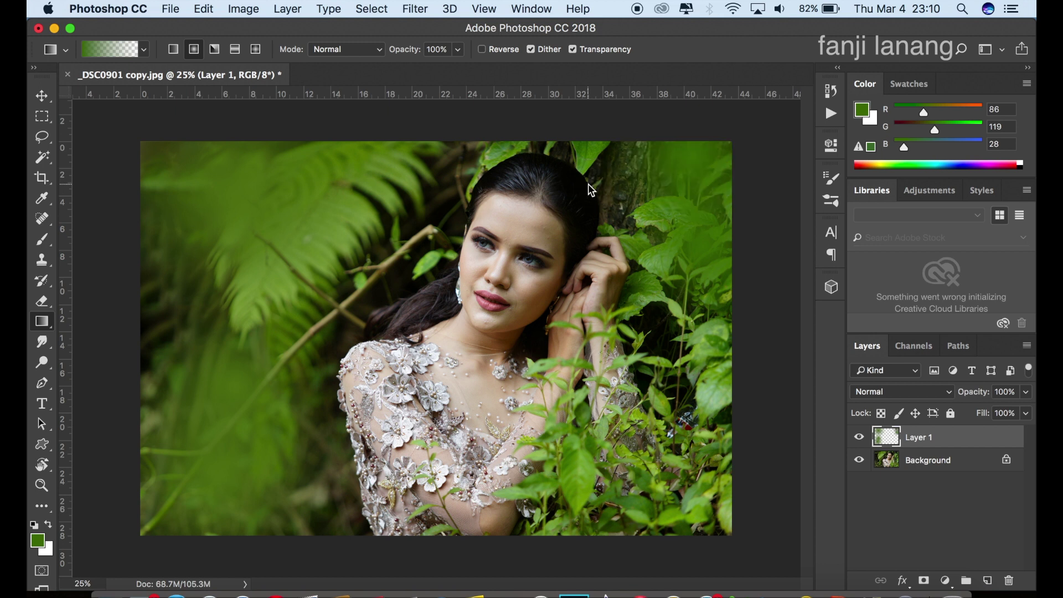
Add green gradients over the lower-right foliage and beside her face, redoing one more gently
drag(665, 374, 777, 459)
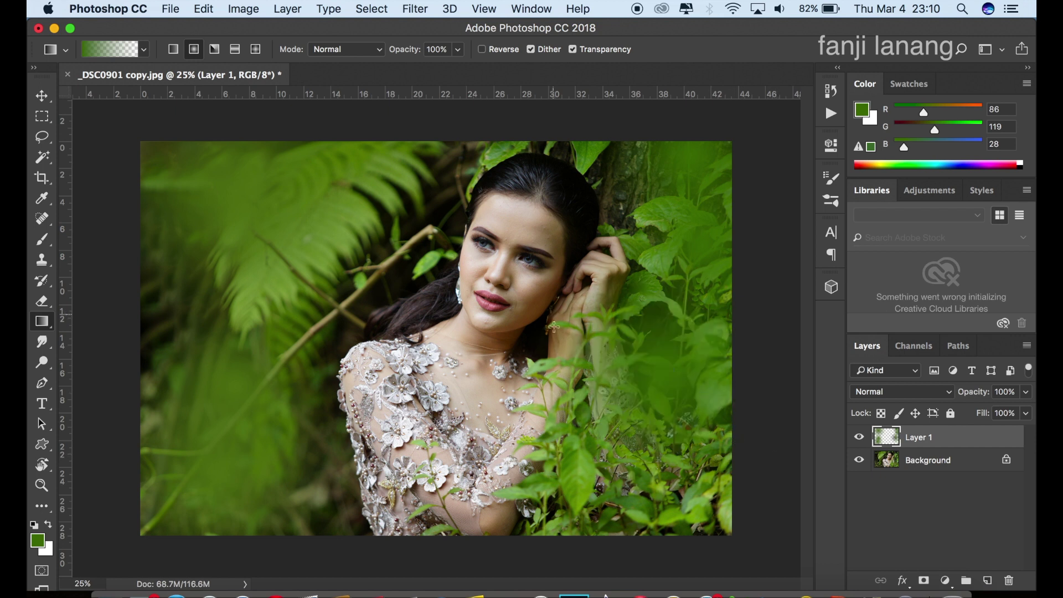
drag(606, 505, 523, 549)
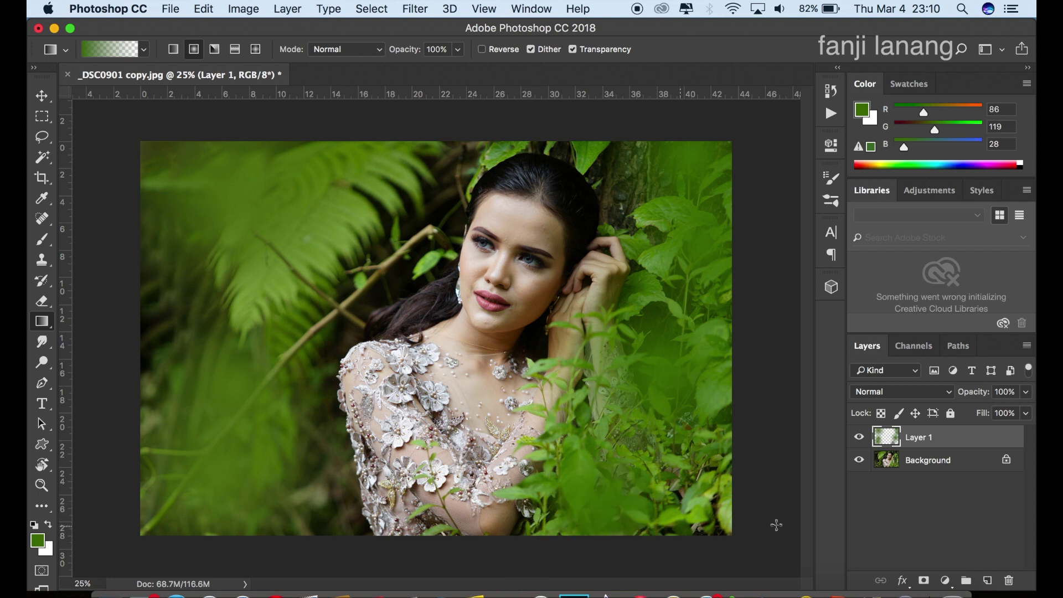
drag(781, 531, 654, 472)
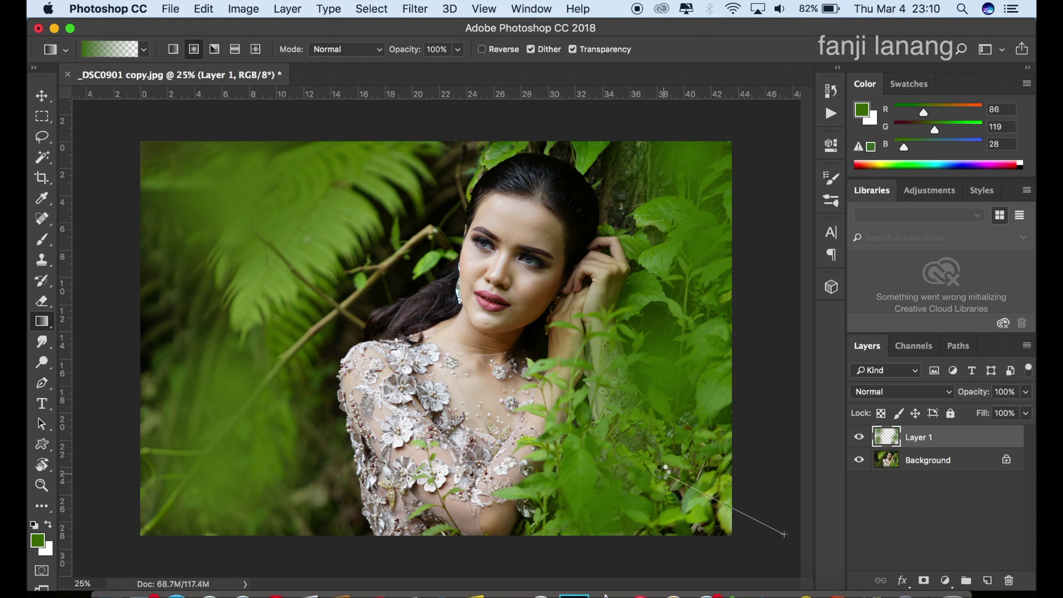
drag(408, 272, 457, 272)
drag(446, 194, 465, 257)
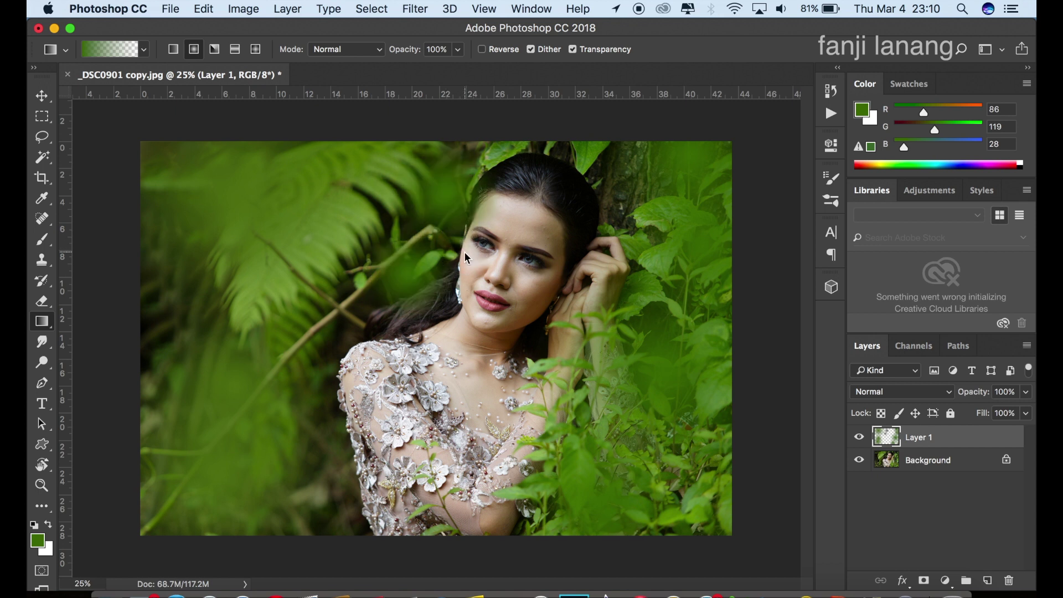
key(ctrl+z)
drag(408, 198, 465, 215)
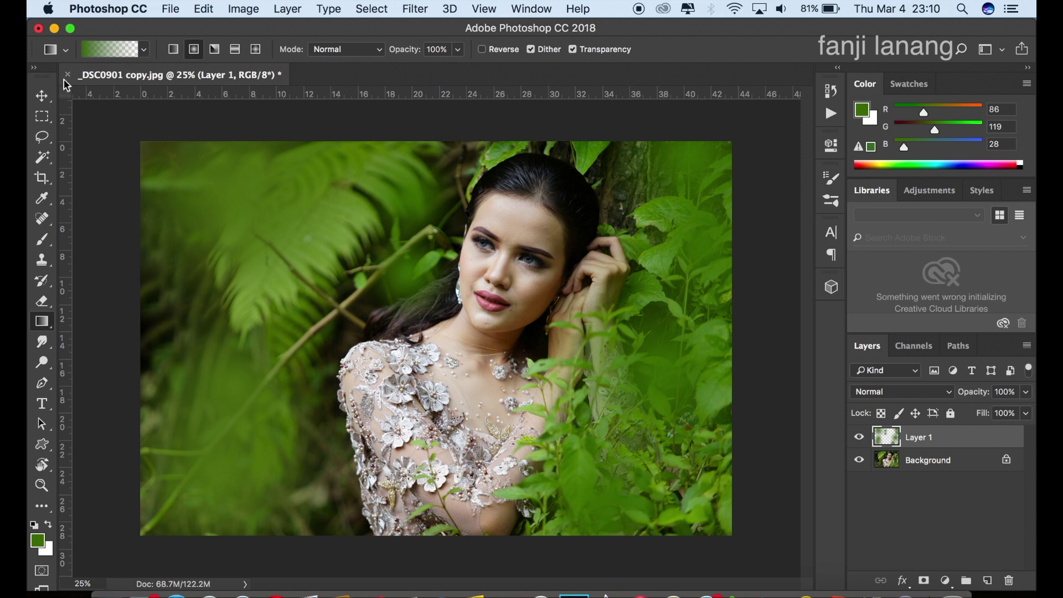
Set Layer 1's blend mode to Multiply
click(42, 97)
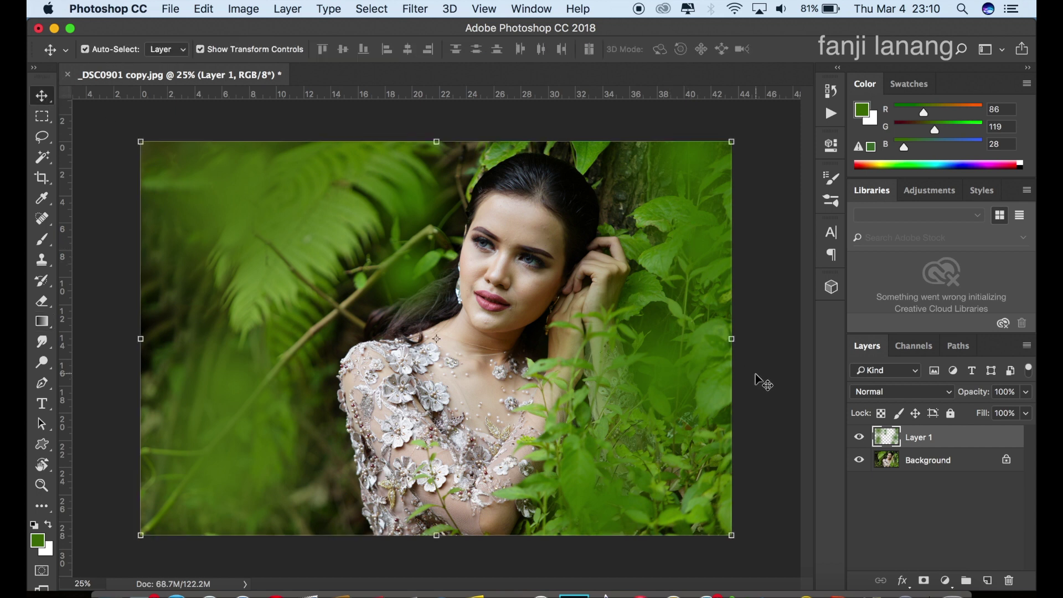
click(892, 394)
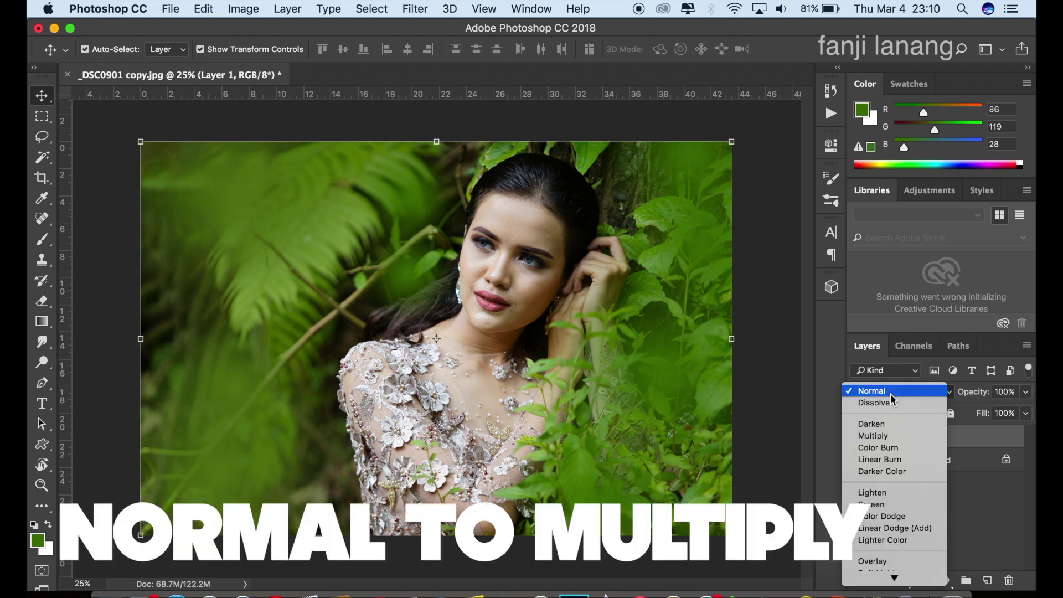
click(891, 436)
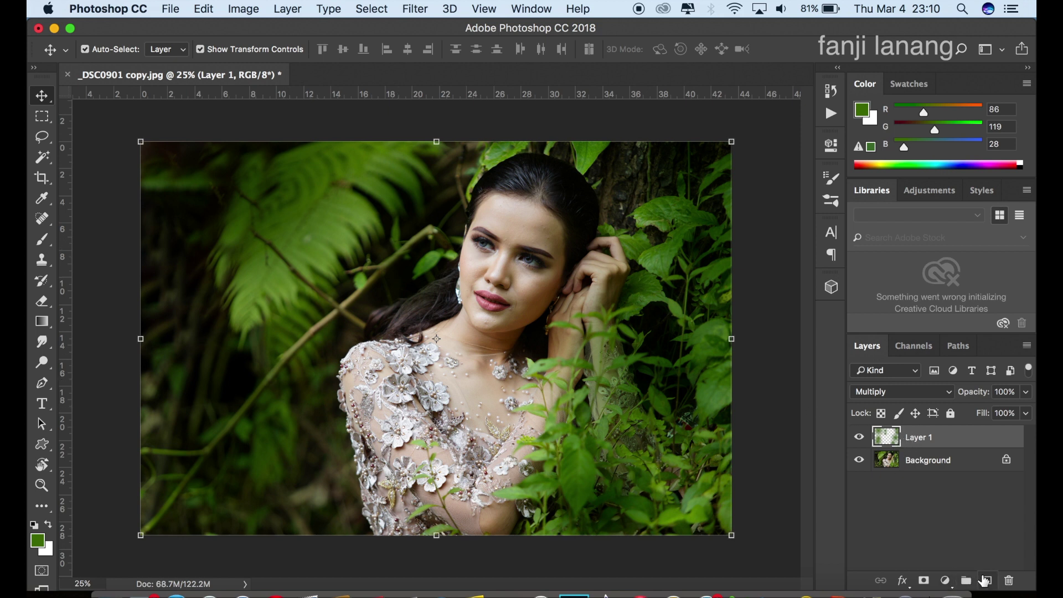
Add a Selective Color adjustment layer set to Multiply at 60% opacity
click(945, 580)
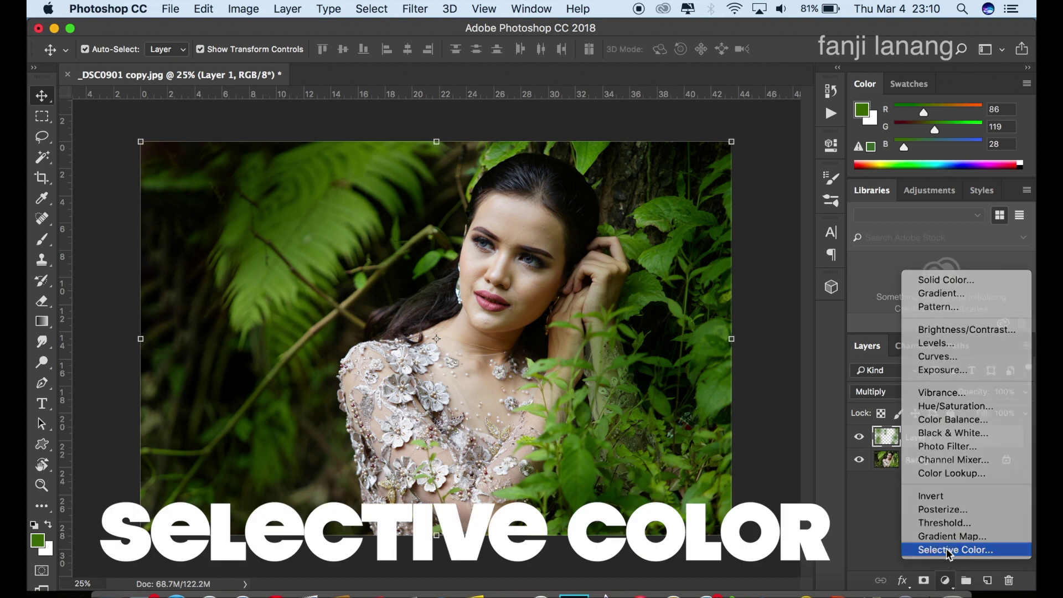
click(949, 549)
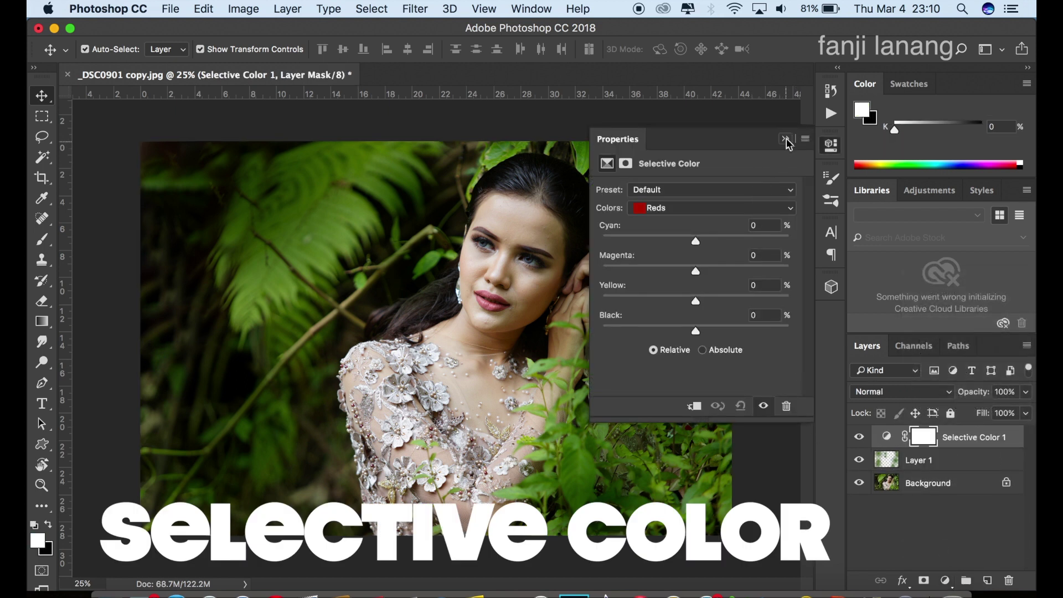
click(785, 139)
click(904, 391)
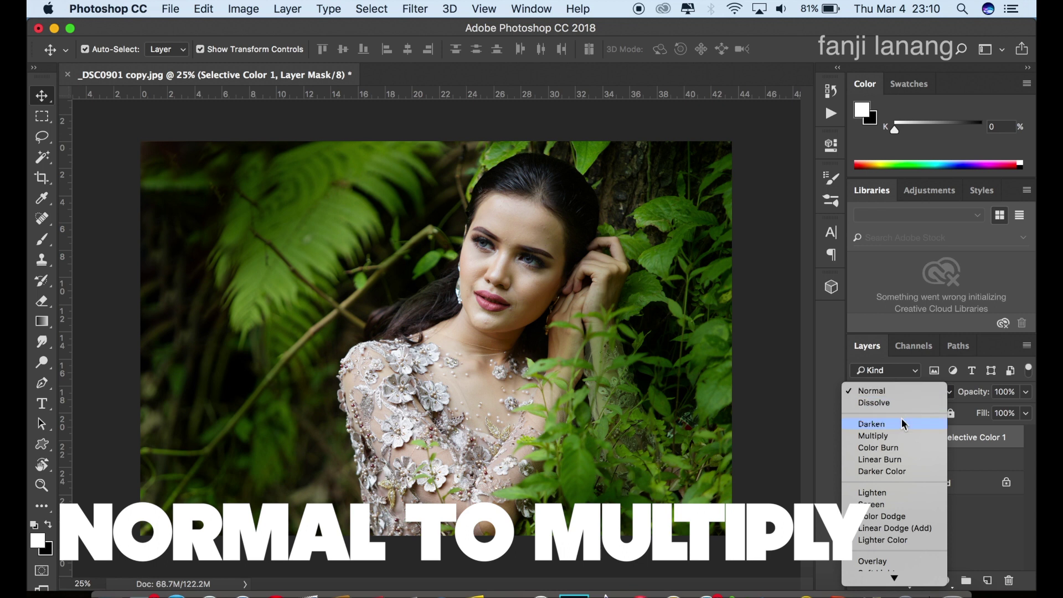
click(901, 436)
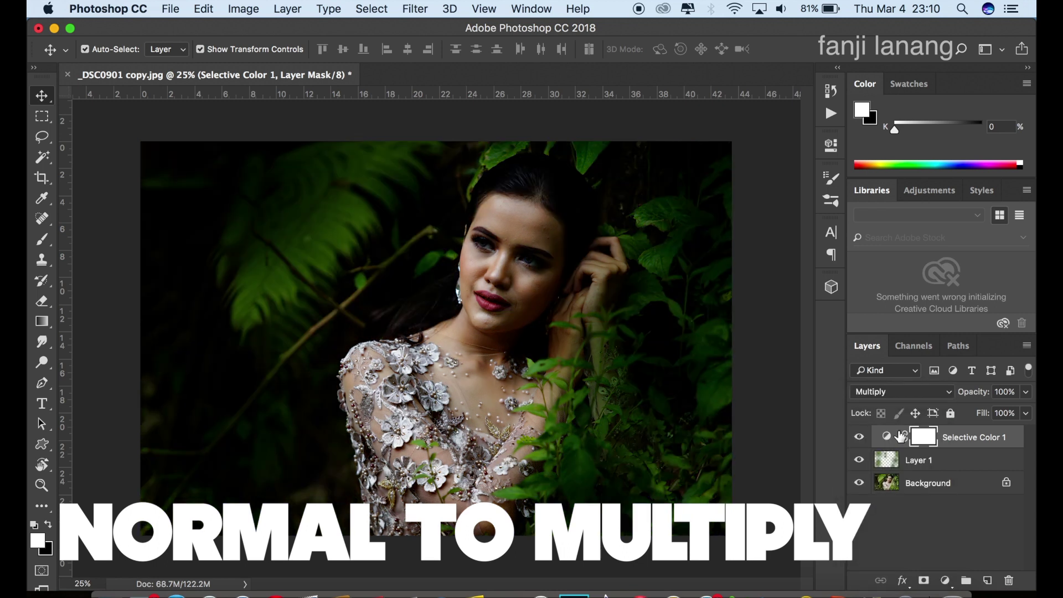
click(1026, 392)
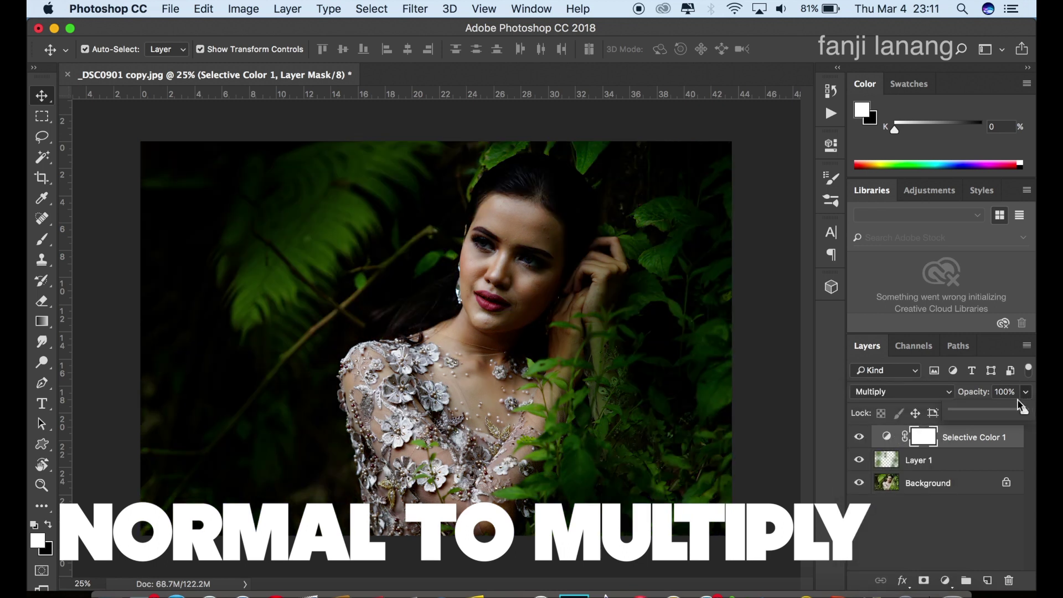
click(995, 410)
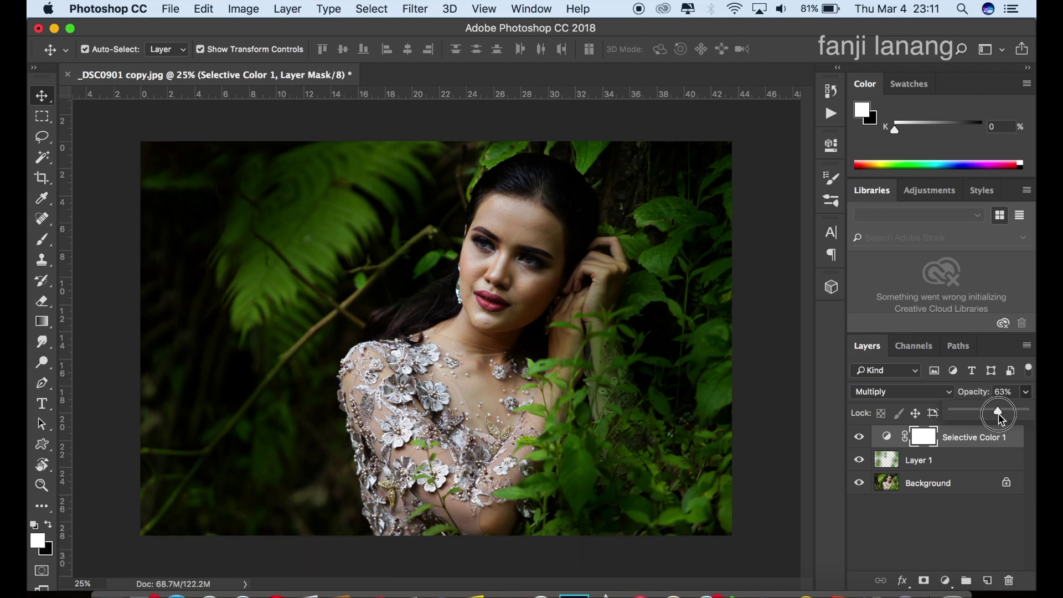
drag(998, 424, 999, 425)
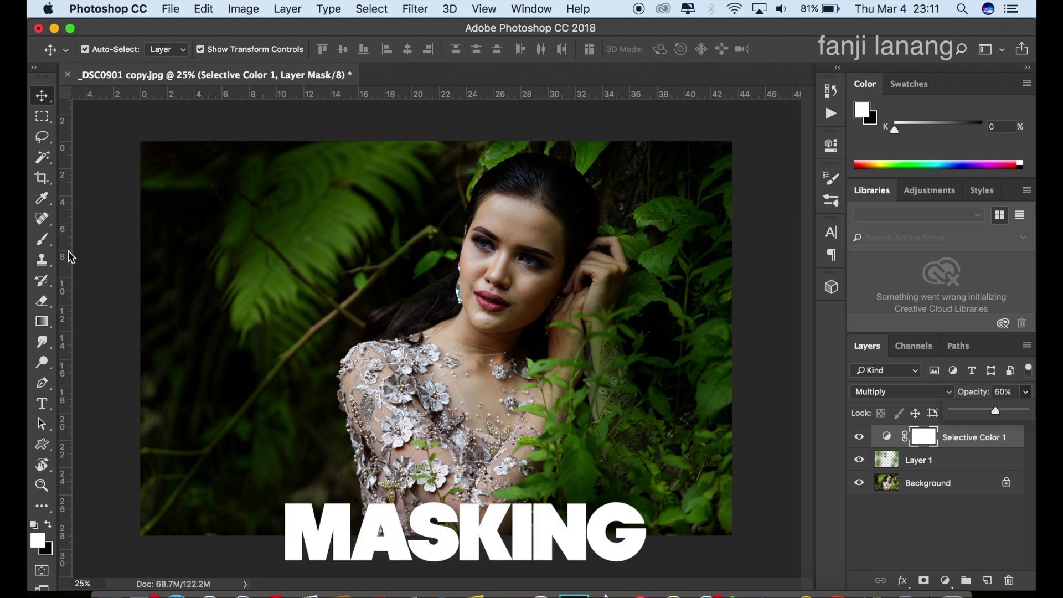
Reset colours to black and white and set a linear Gradient tool at 46% opacity
click(928, 443)
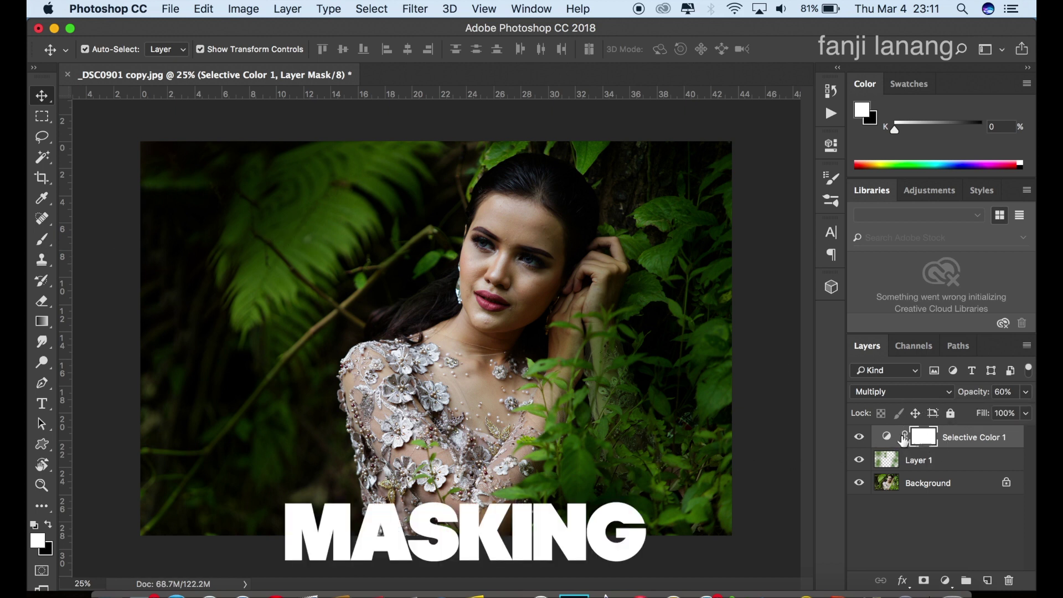
click(35, 526)
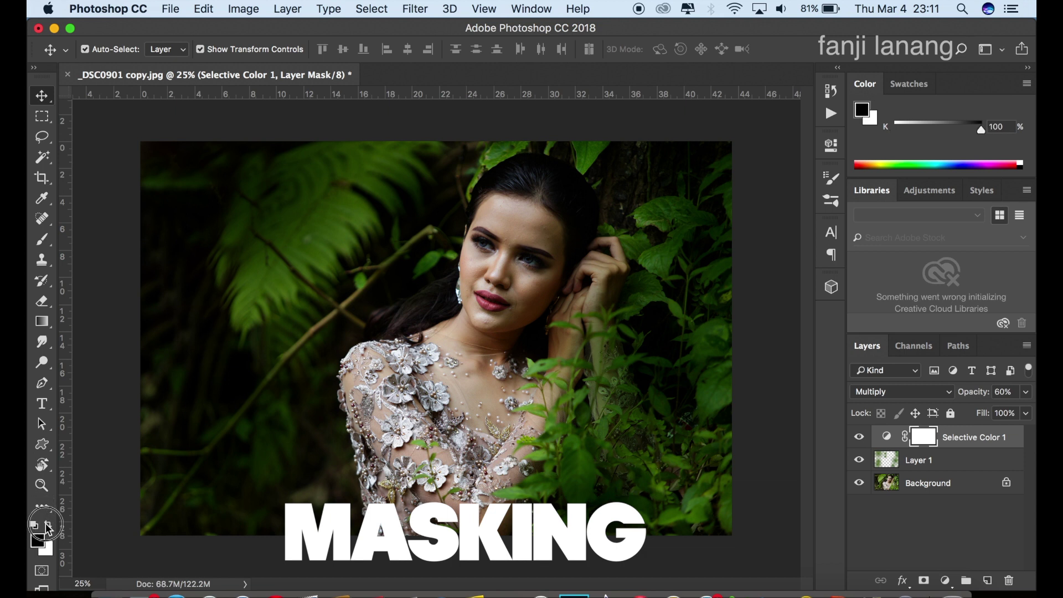
click(43, 322)
drag(45, 322, 77, 318)
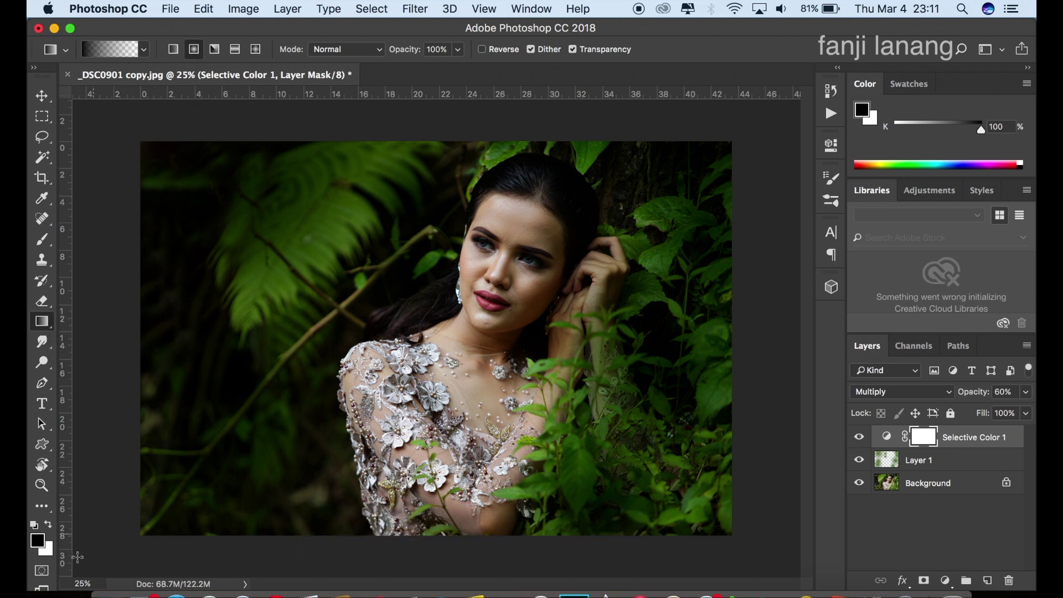
click(457, 52)
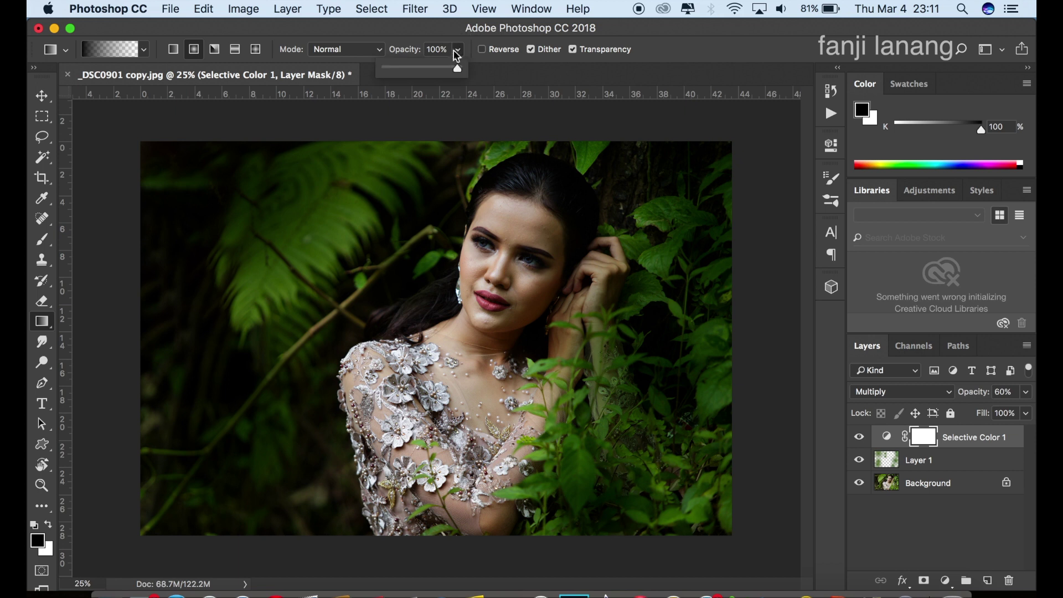
drag(427, 71, 418, 68)
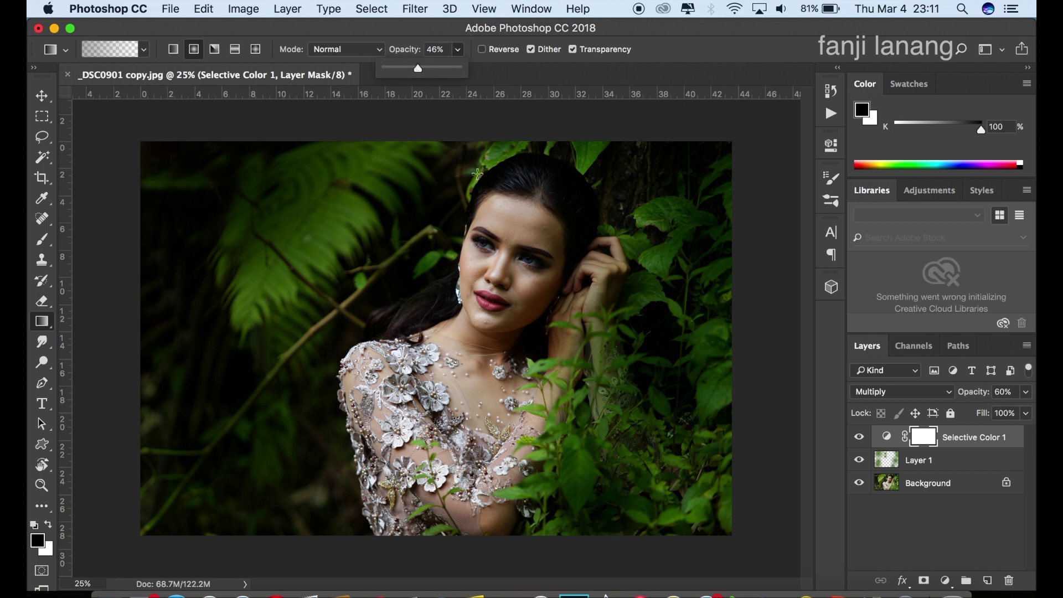
click(535, 280)
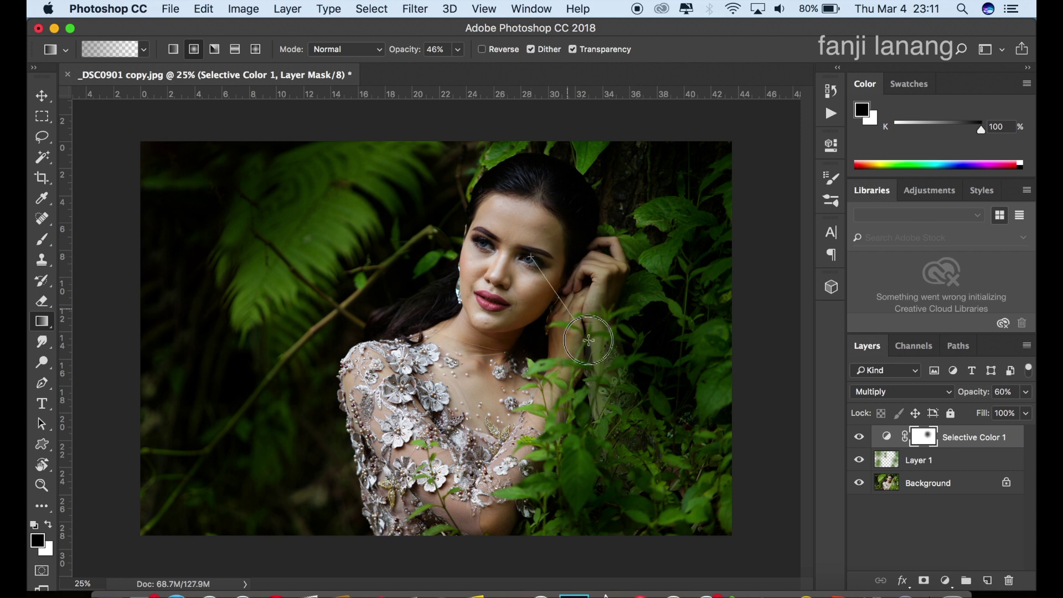
Drag mask gradients over her face, dress and head, then toggle the layer to compare
drag(543, 268, 576, 348)
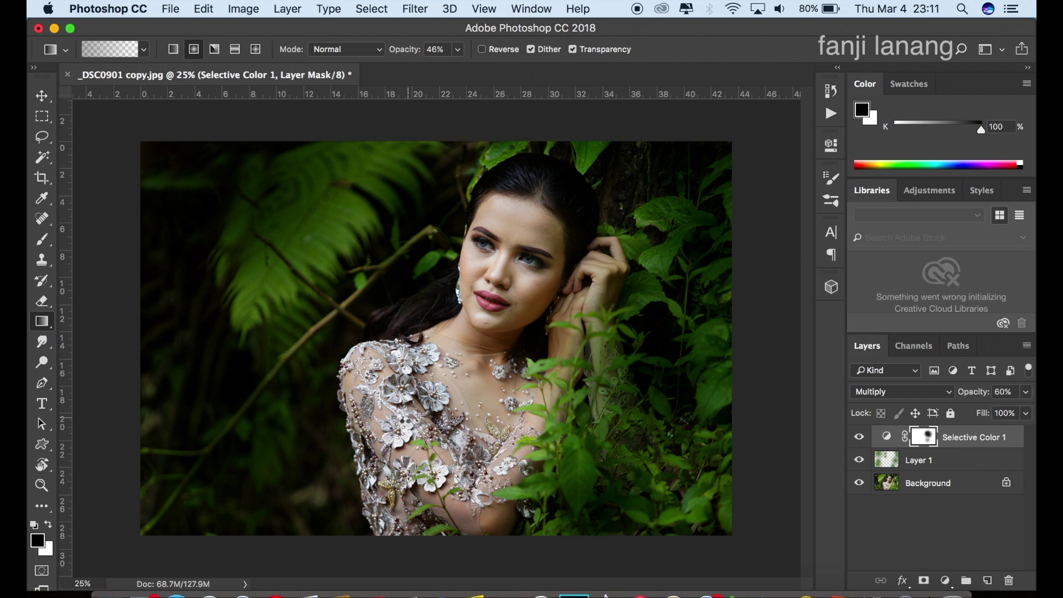
drag(443, 460, 412, 431)
mouse_move(456, 498)
mouse_down()
mouse_move(427, 421)
mouse_move(532, 343)
mouse_move(529, 310)
mouse_move(536, 325)
mouse_up()
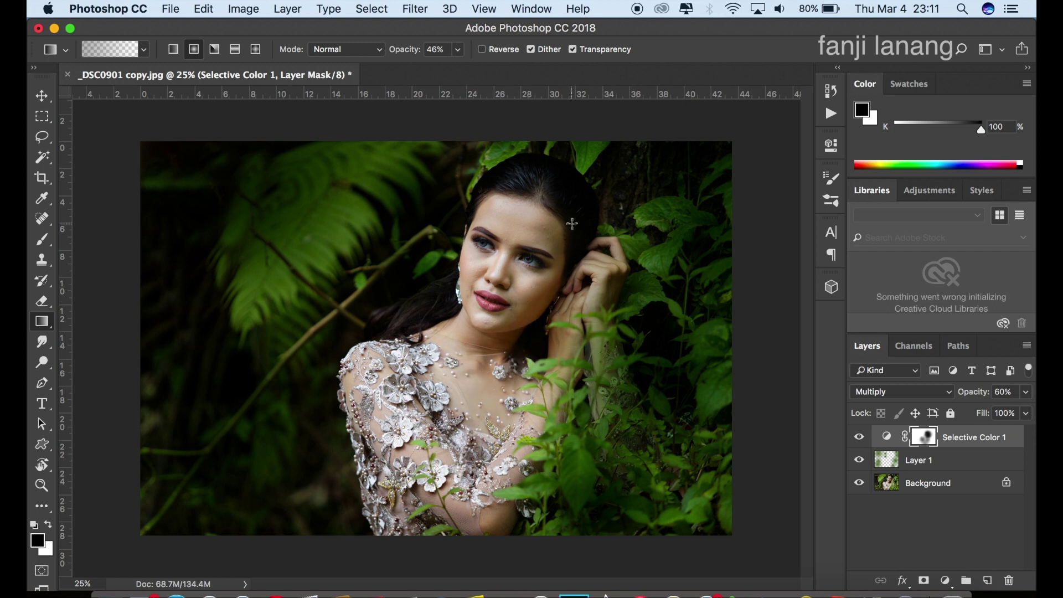
drag(554, 201, 554, 229)
click(859, 437)
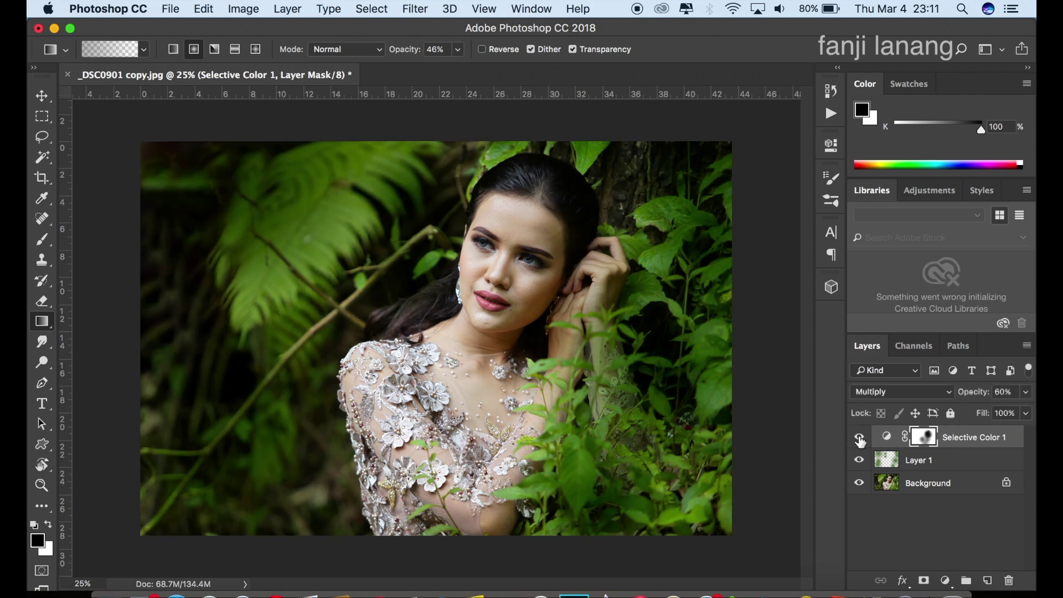
click(858, 437)
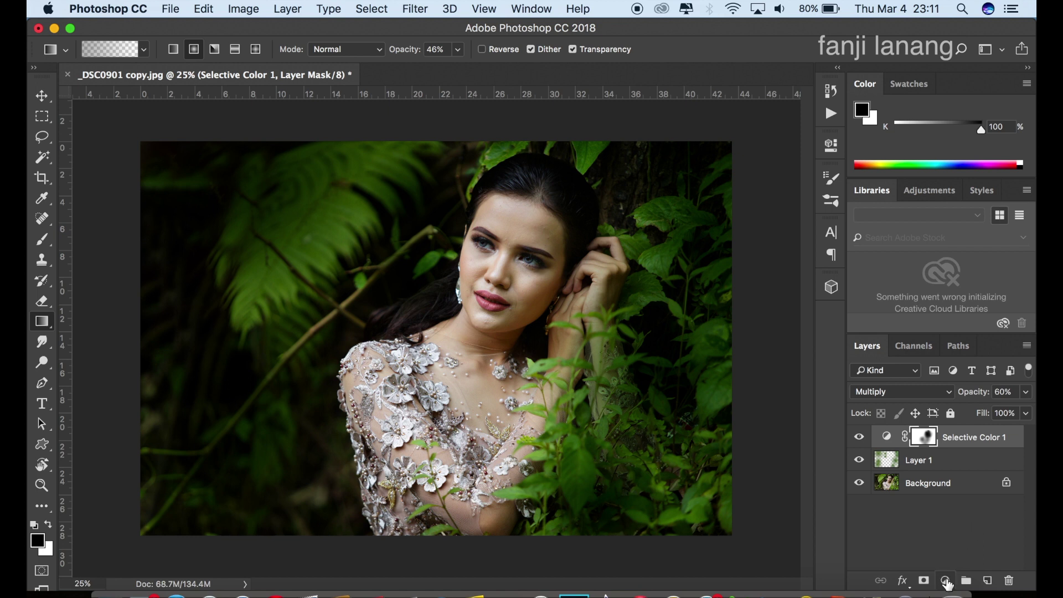
Add a new Layer 2 and Apply Image with Normal blending from the merged layers
click(987, 580)
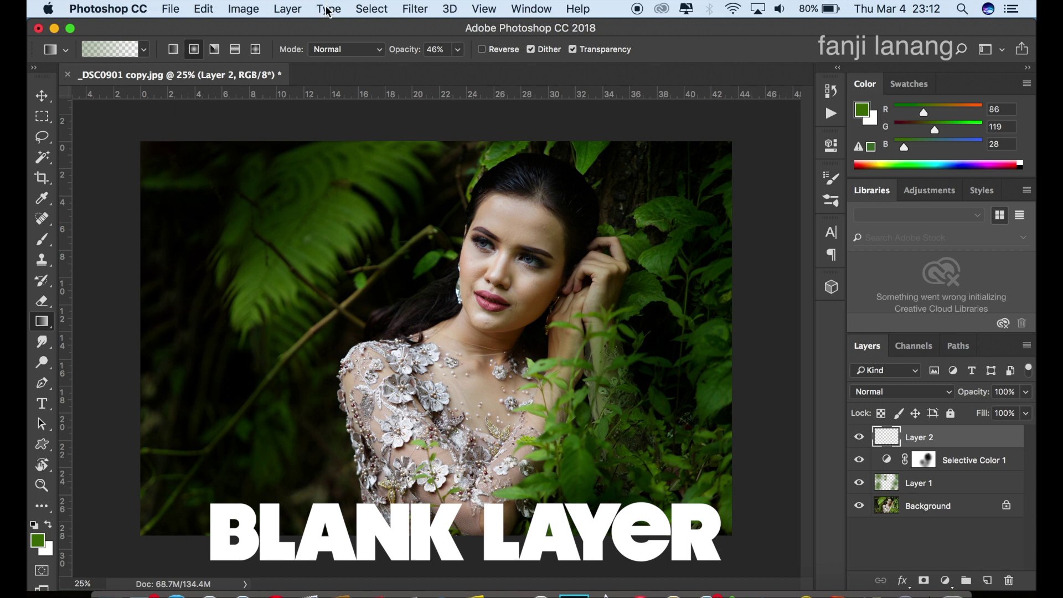
click(244, 9)
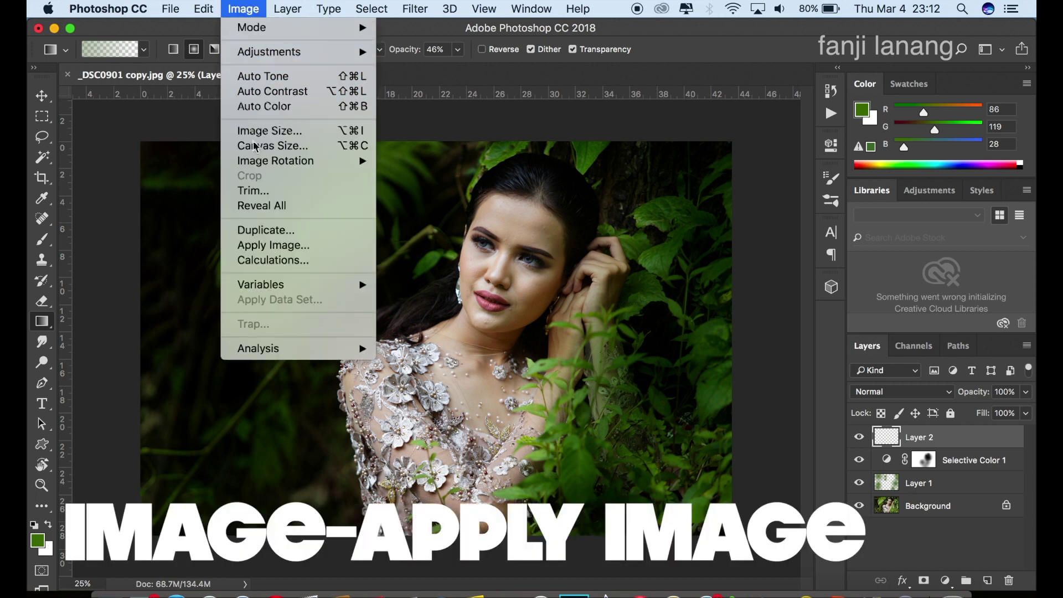
click(273, 249)
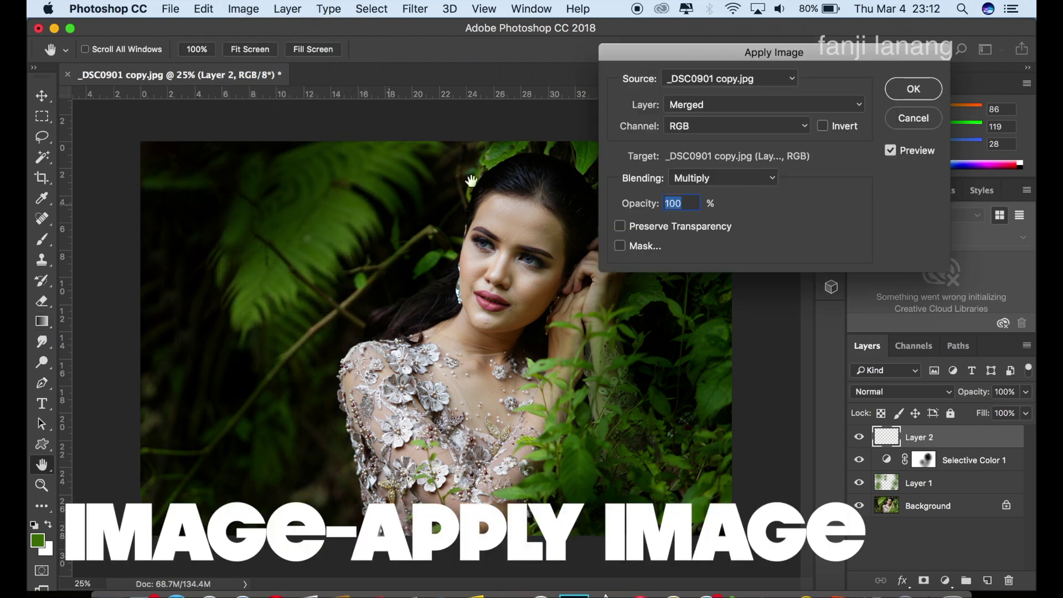
click(754, 178)
click(723, 142)
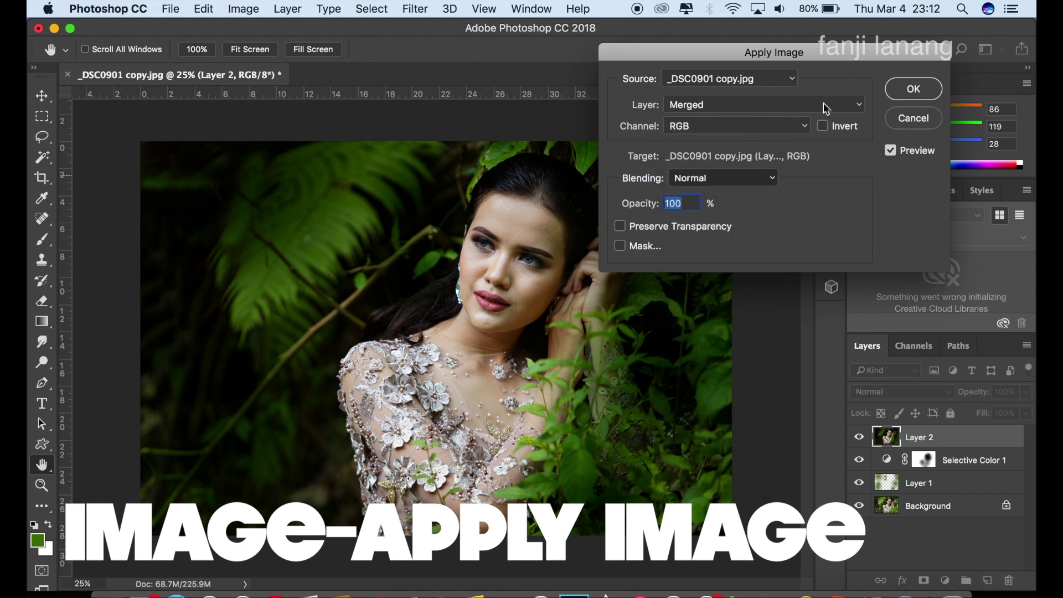
click(900, 98)
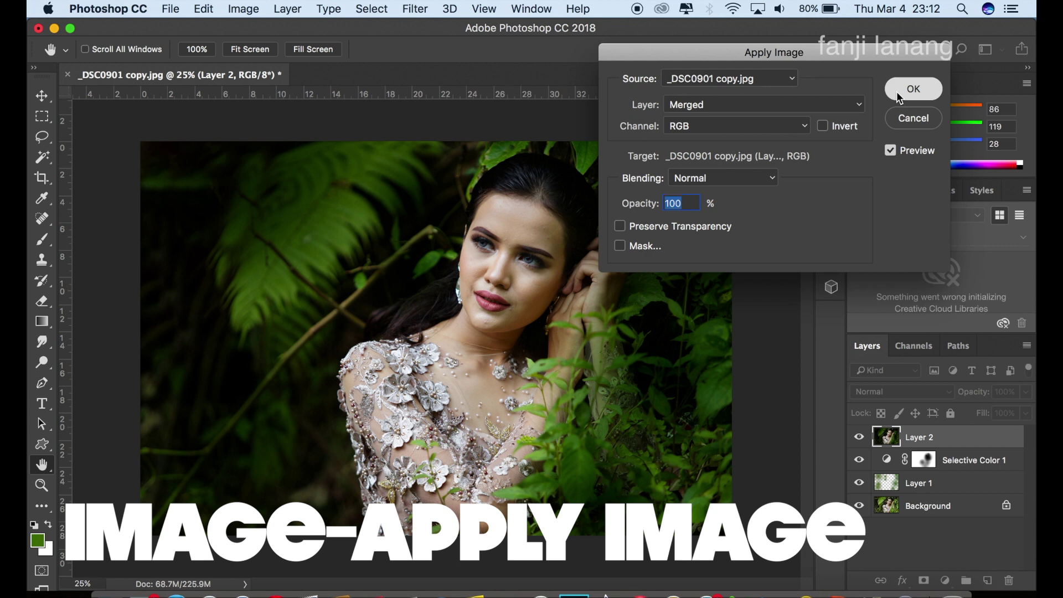
Confirm the merged Apply Image on Layer 2 and toggle its visibility to compare
key(g)
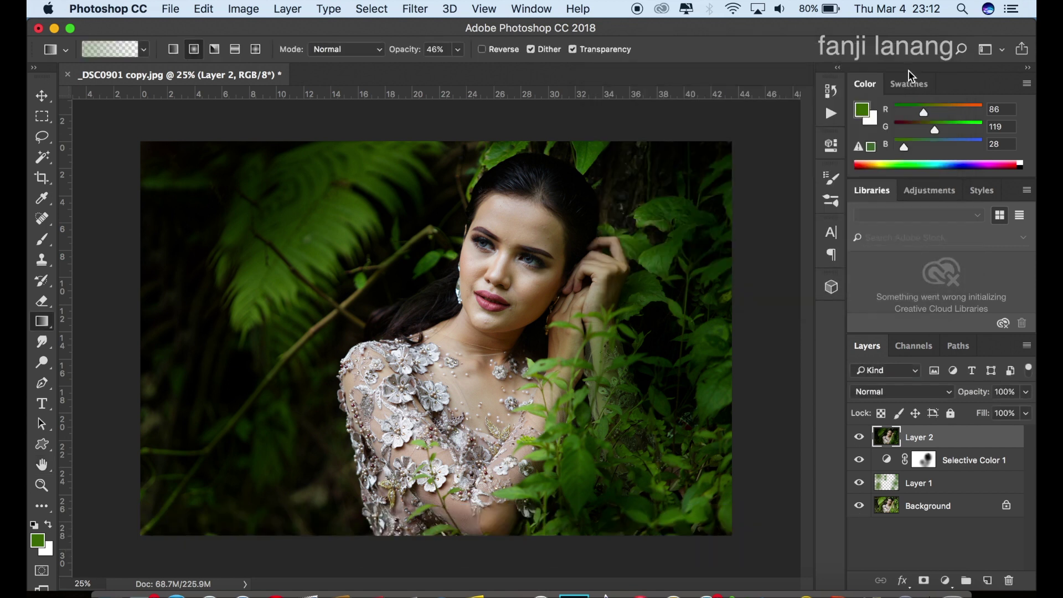
click(858, 437)
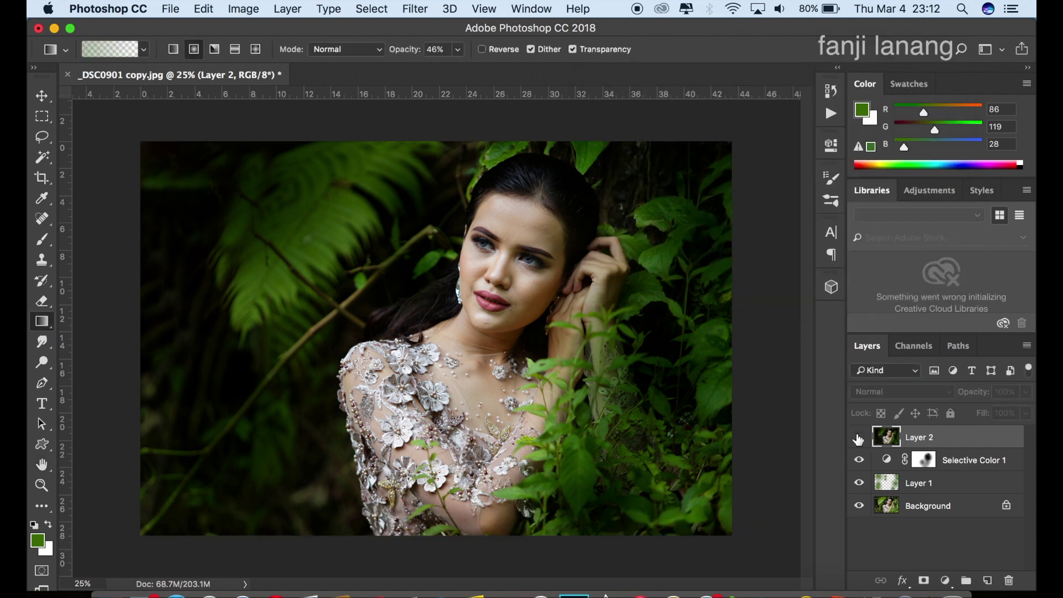
click(859, 438)
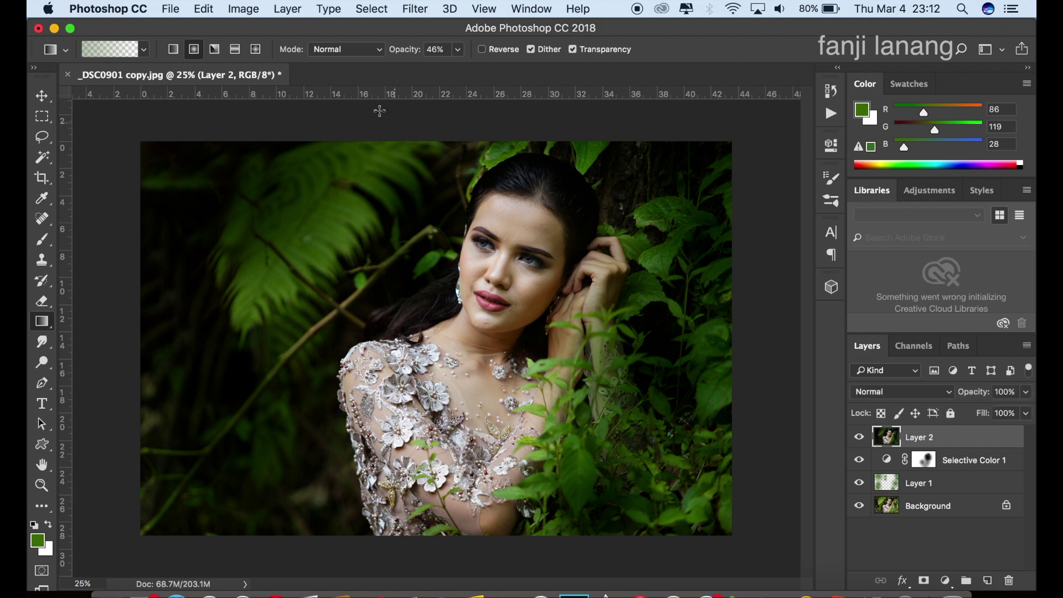
Apply Shadows/Highlights to Layer 2 with a 35% shadow amount
click(243, 9)
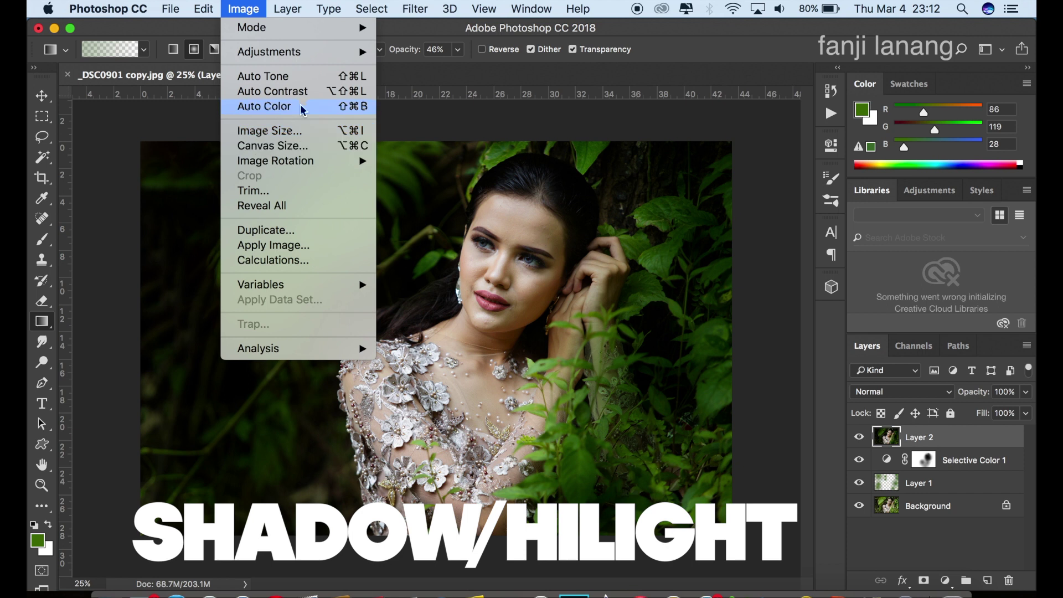
mouse_move(269, 52)
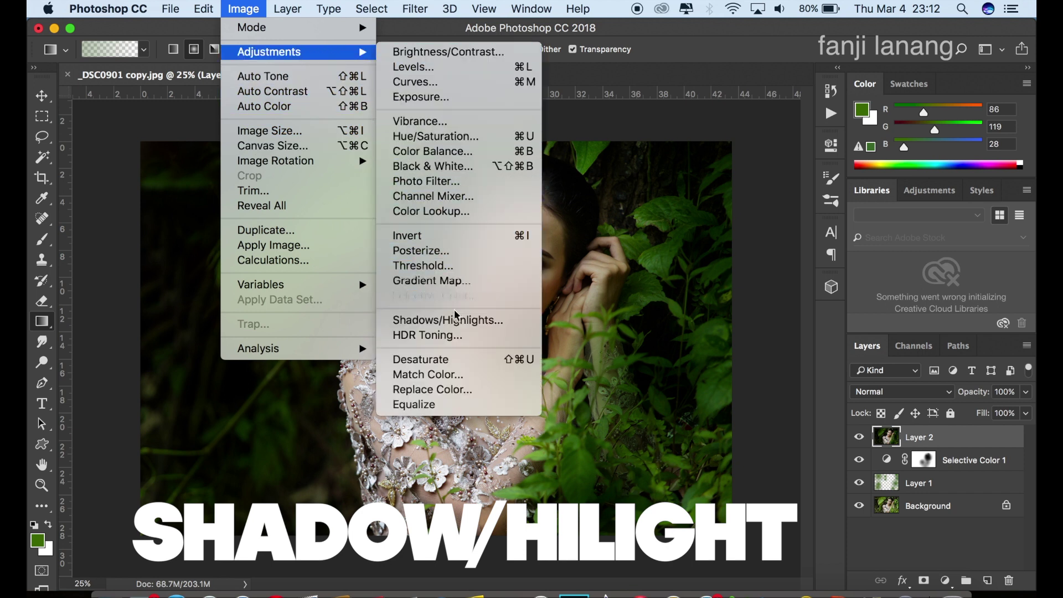
click(447, 320)
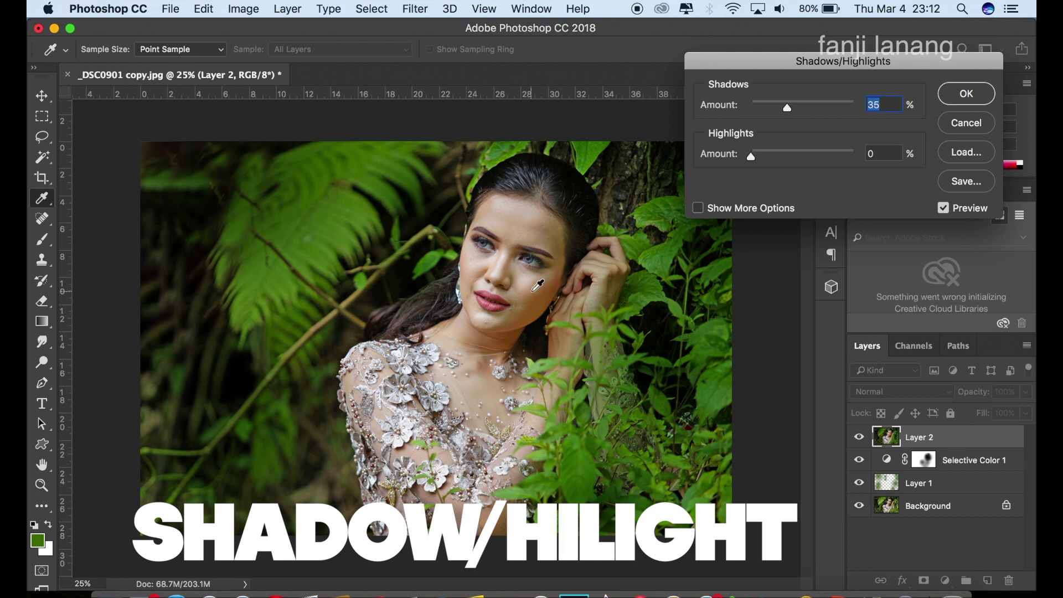
click(711, 210)
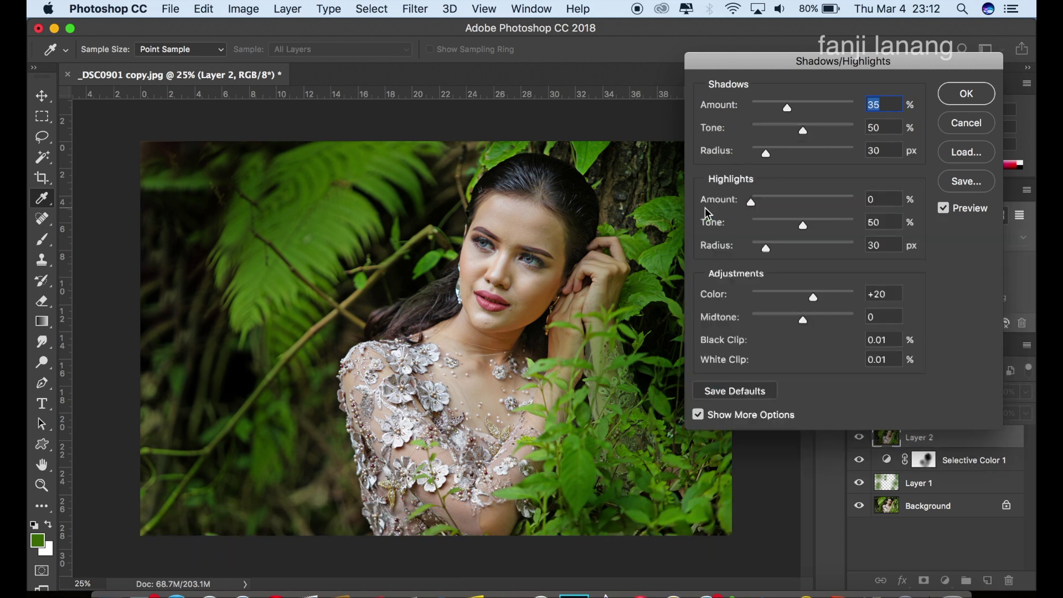
click(698, 415)
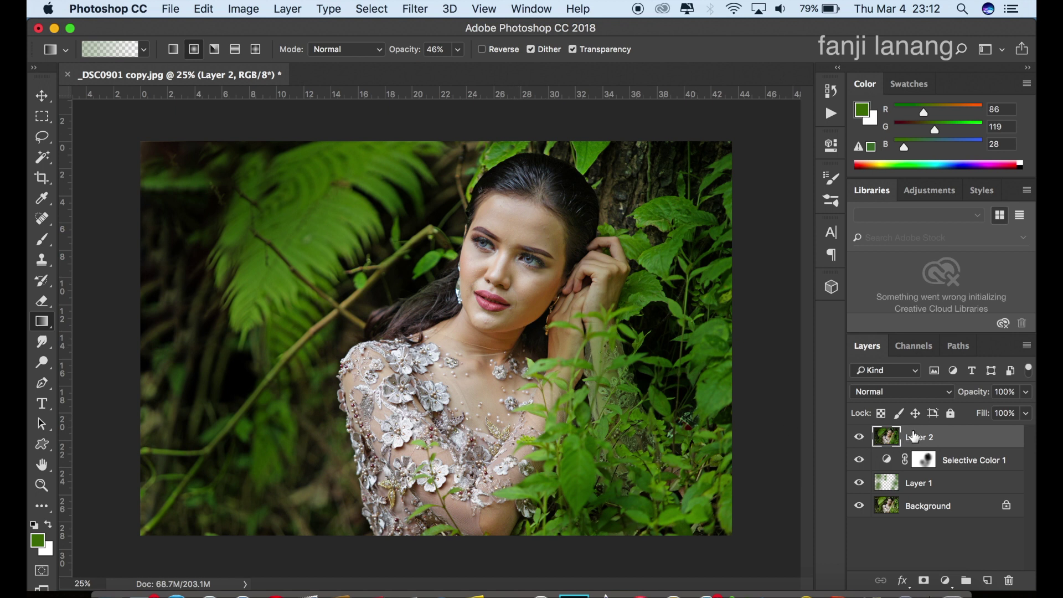
Add a layer mask to Layer 2, invert it to black, and make white the foreground
click(924, 580)
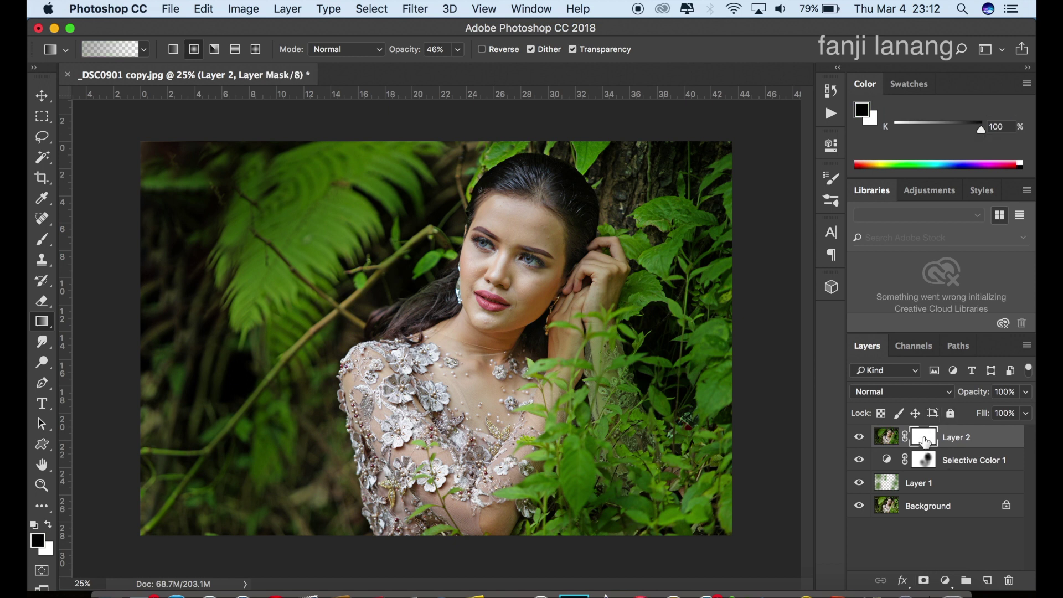
click(242, 8)
mouse_move(269, 51)
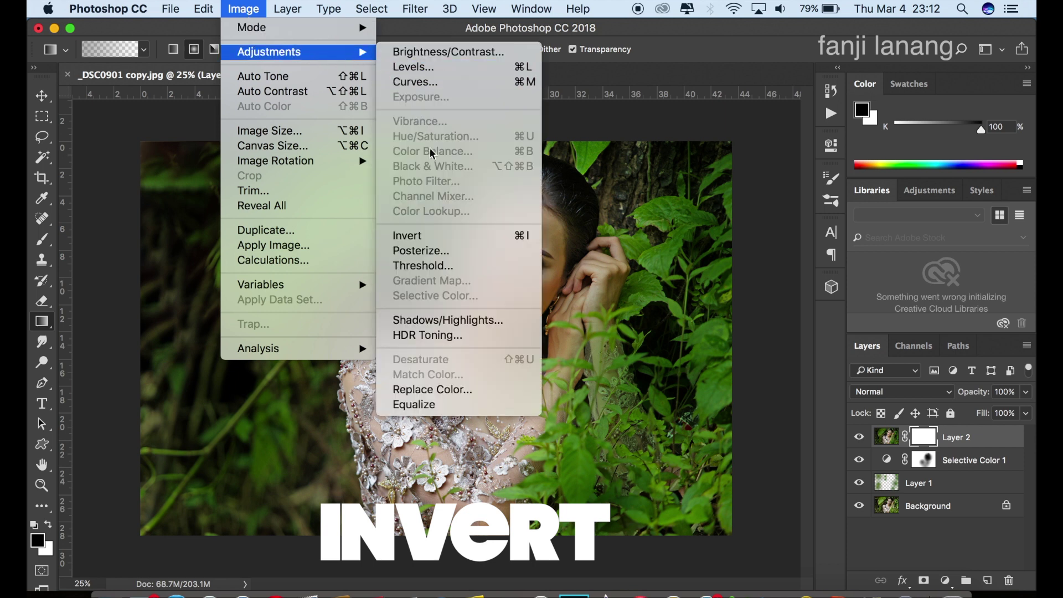
click(447, 237)
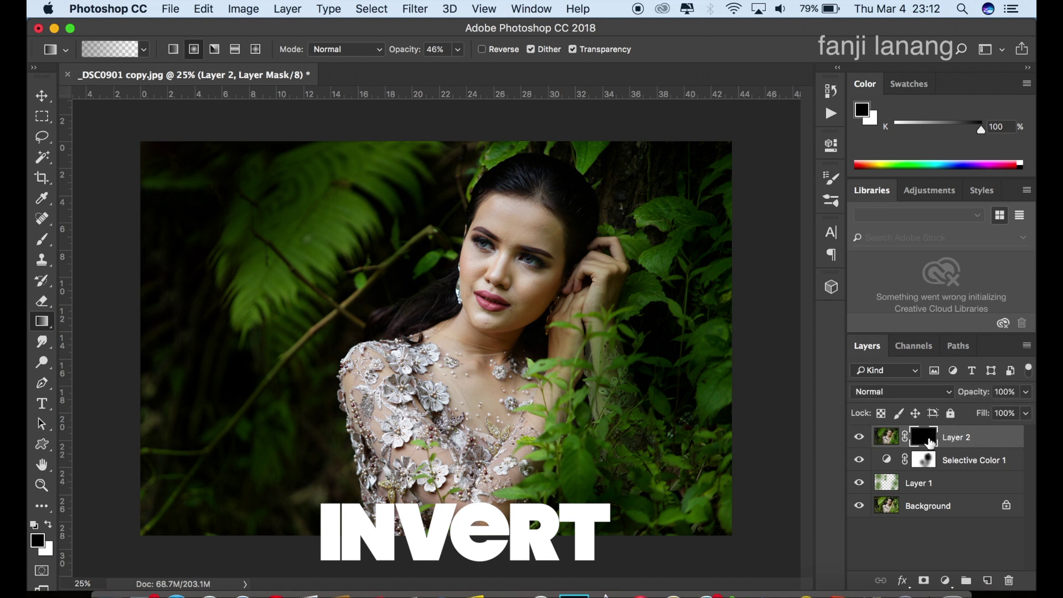
click(49, 525)
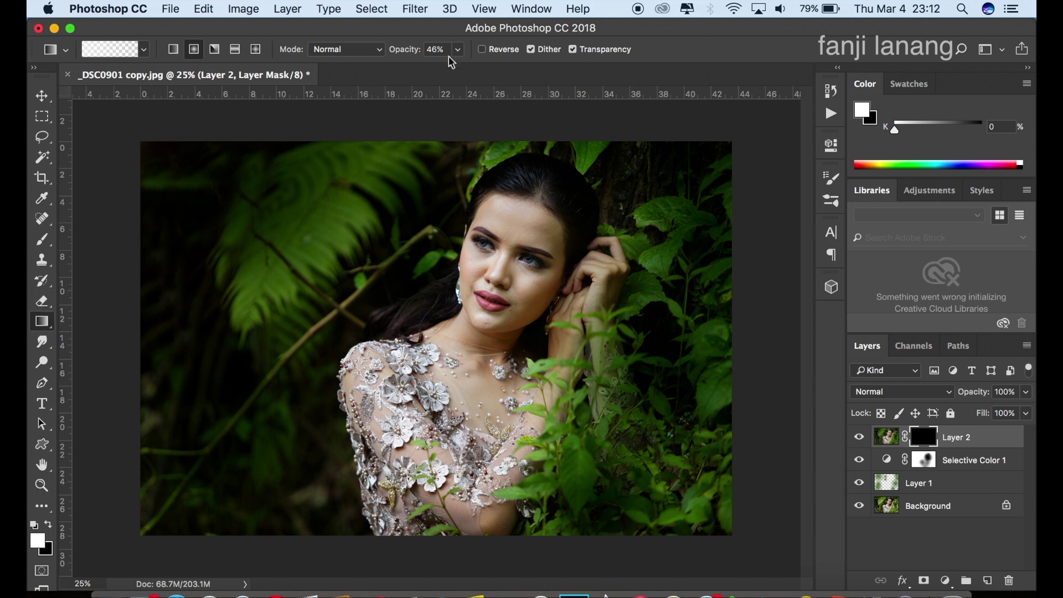
Drag white gradients on Layer 2's mask over the face, dress and lower area
drag(539, 288, 560, 365)
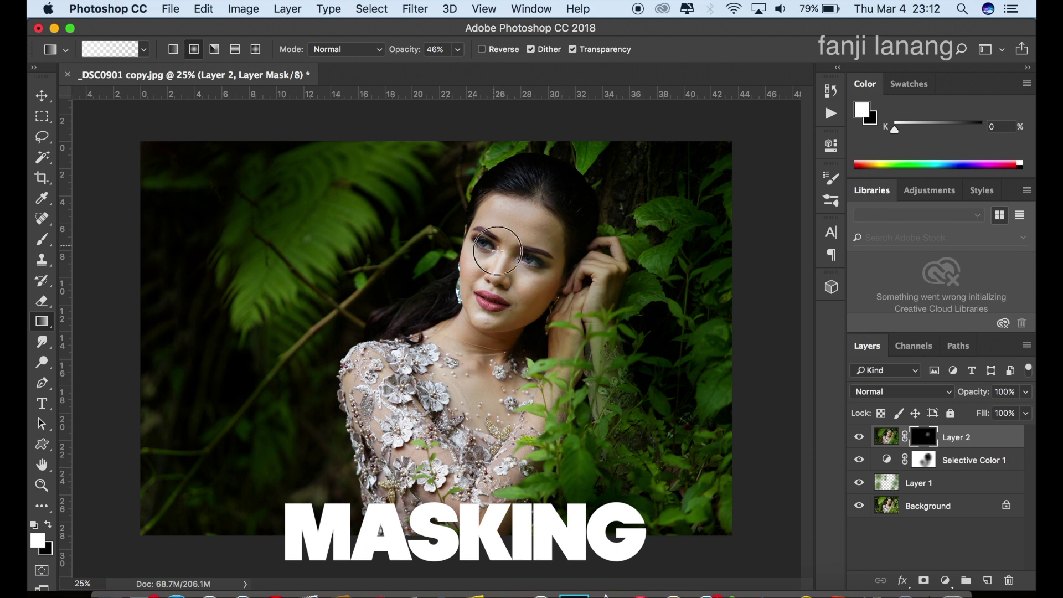
drag(528, 232, 527, 342)
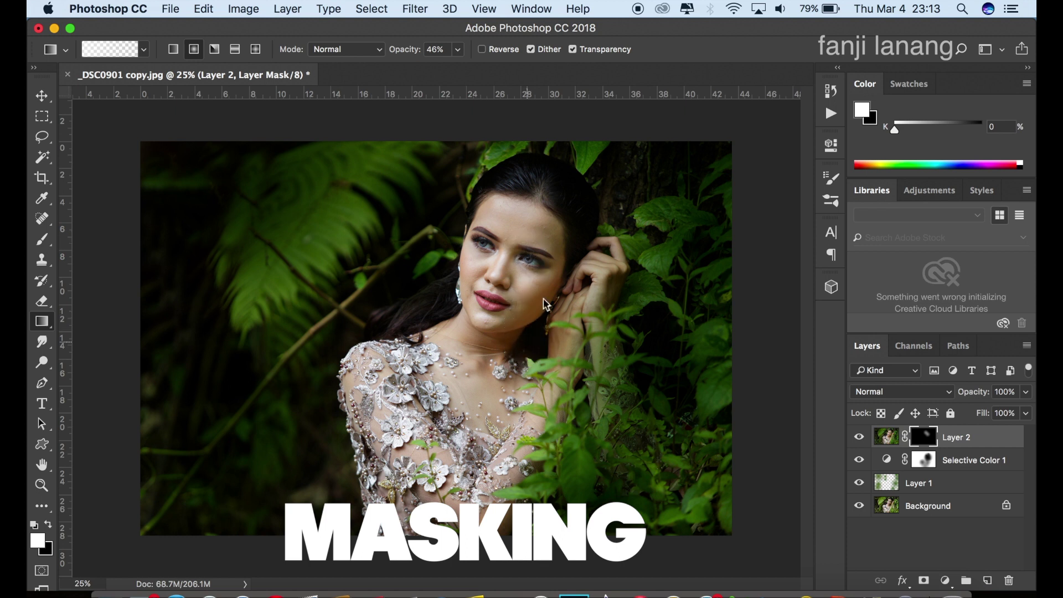
drag(535, 306, 542, 389)
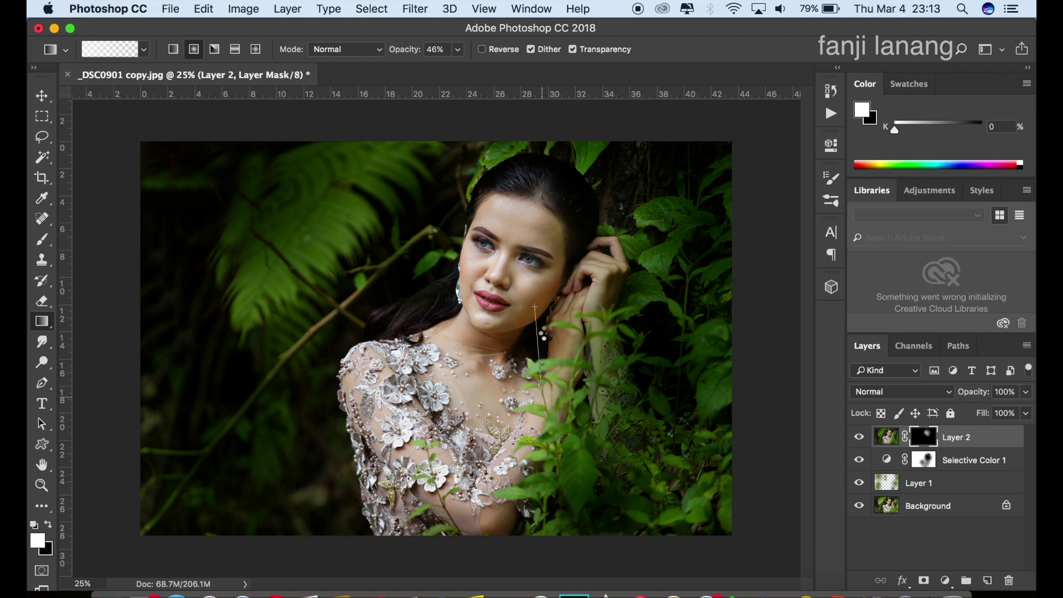
drag(569, 333, 569, 395)
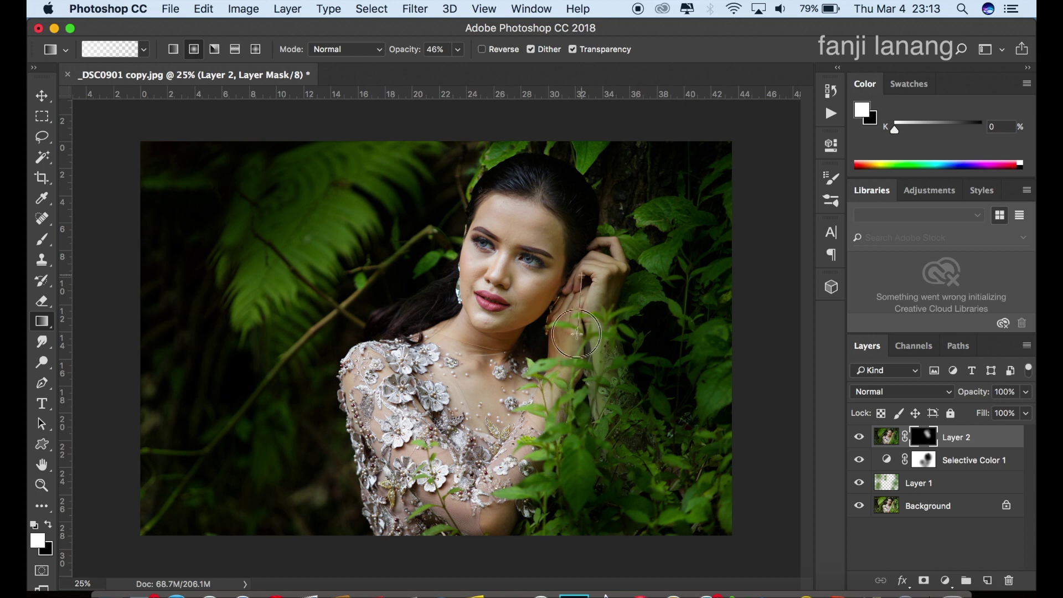
drag(499, 517, 514, 536)
drag(489, 509, 493, 534)
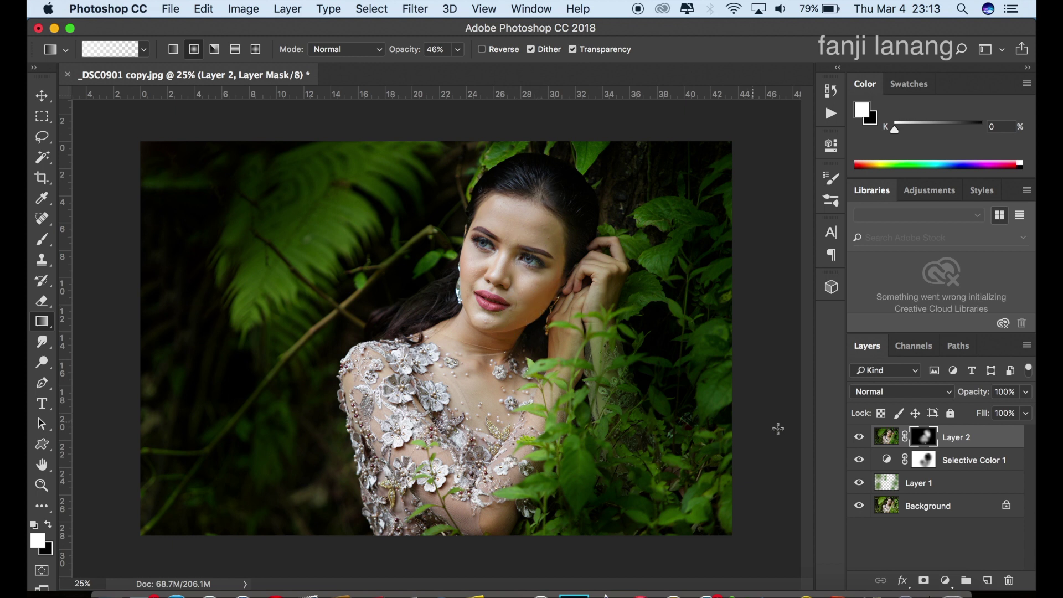
Toggle Layer 2 off and on to compare before and after, then select the Move tool
click(861, 437)
click(860, 438)
click(41, 95)
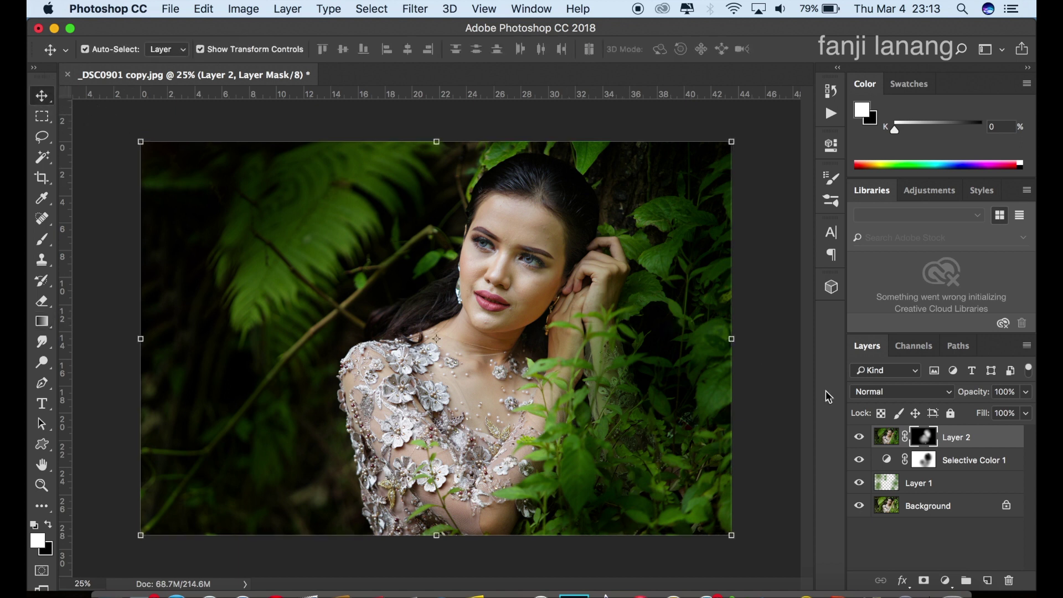
Add a Selective Color layer with Reds at Cyan -38, Magenta -24, Yellow +14
click(946, 579)
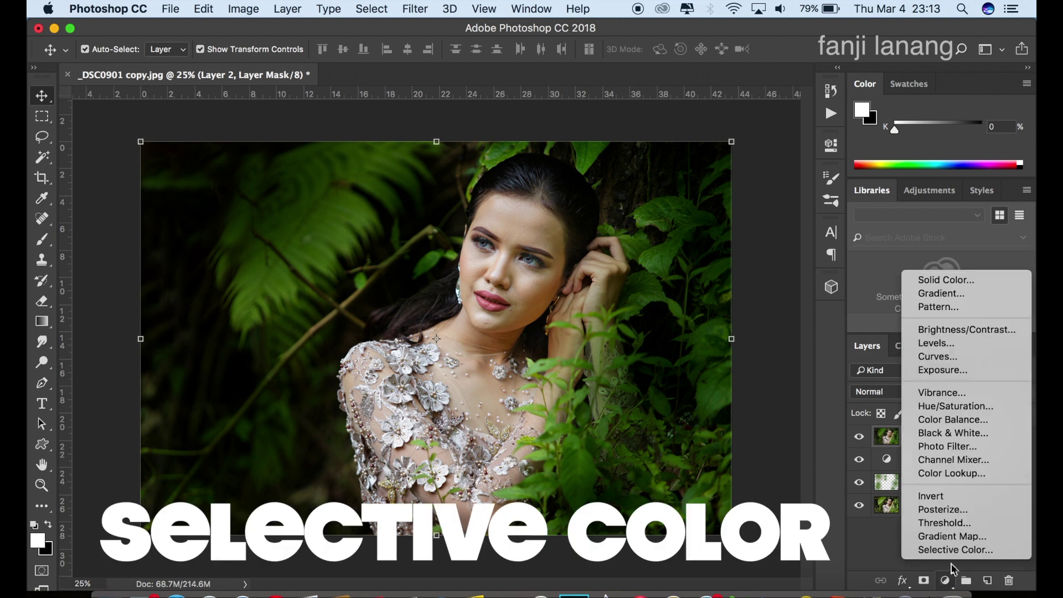
click(957, 551)
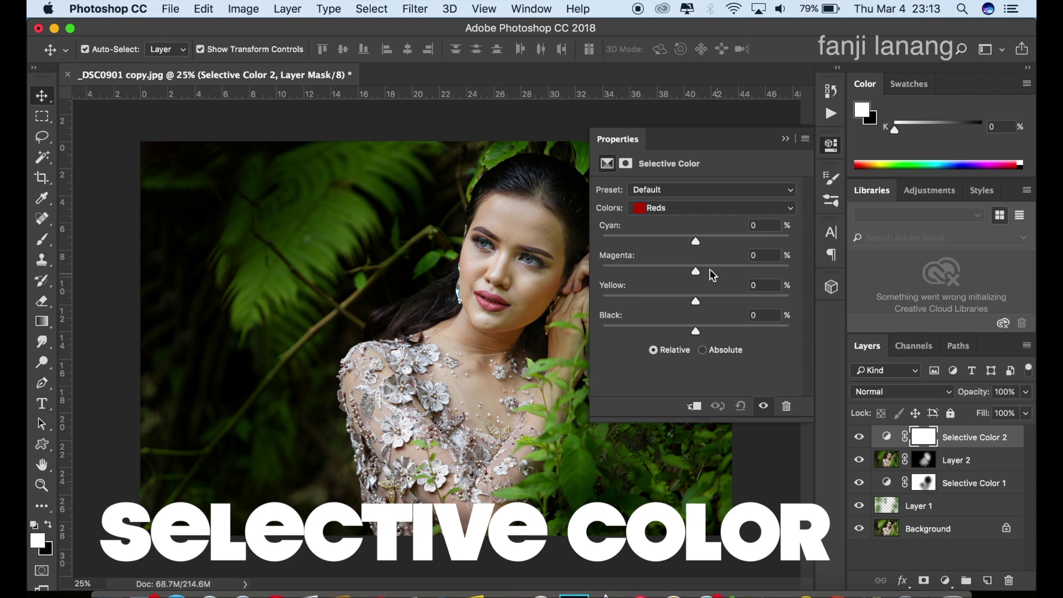
click(659, 235)
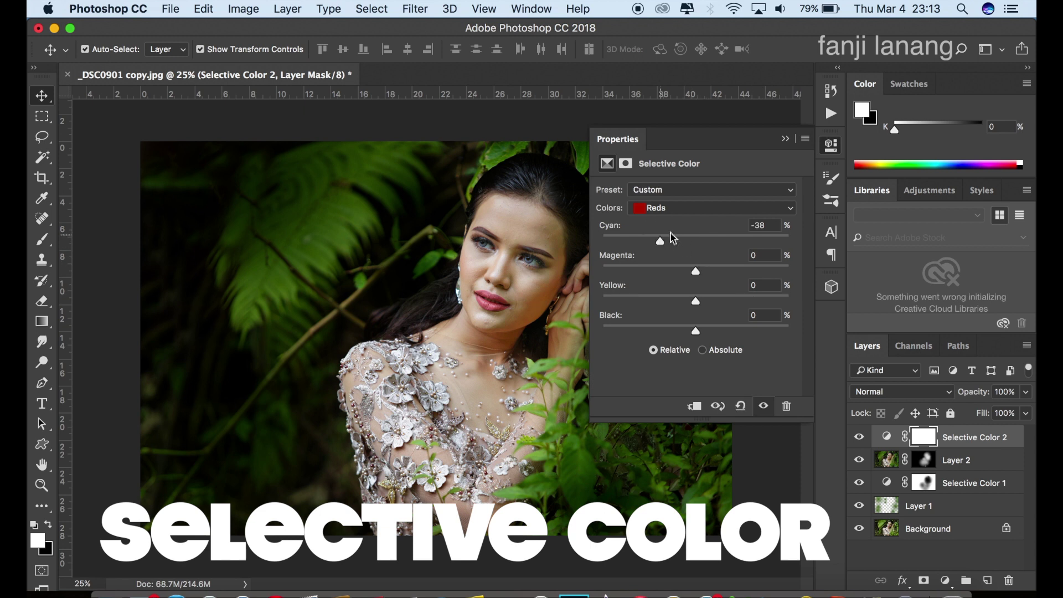
click(675, 268)
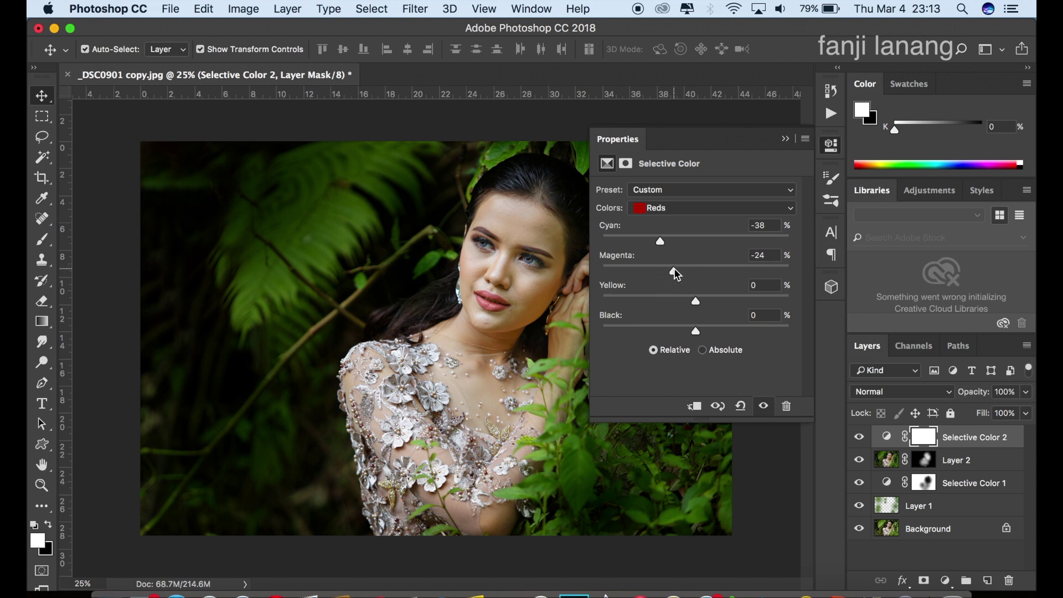
click(709, 297)
click(693, 208)
Set Selective Color 2's Yellows to Cyan -33, Magenta +14, Yellow +11, Black -6
click(689, 215)
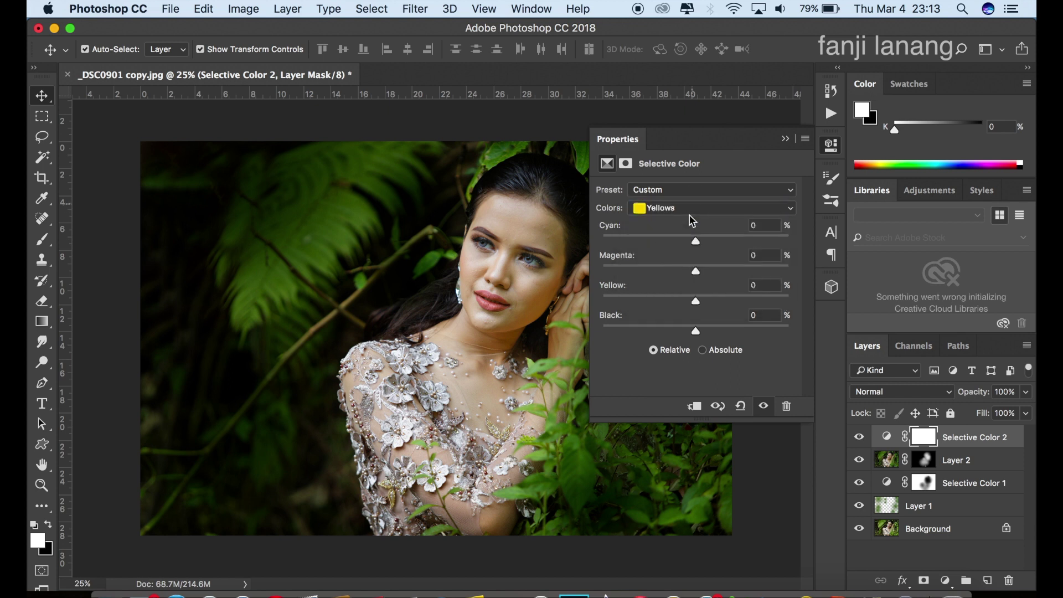
drag(695, 241, 669, 246)
drag(711, 271, 708, 272)
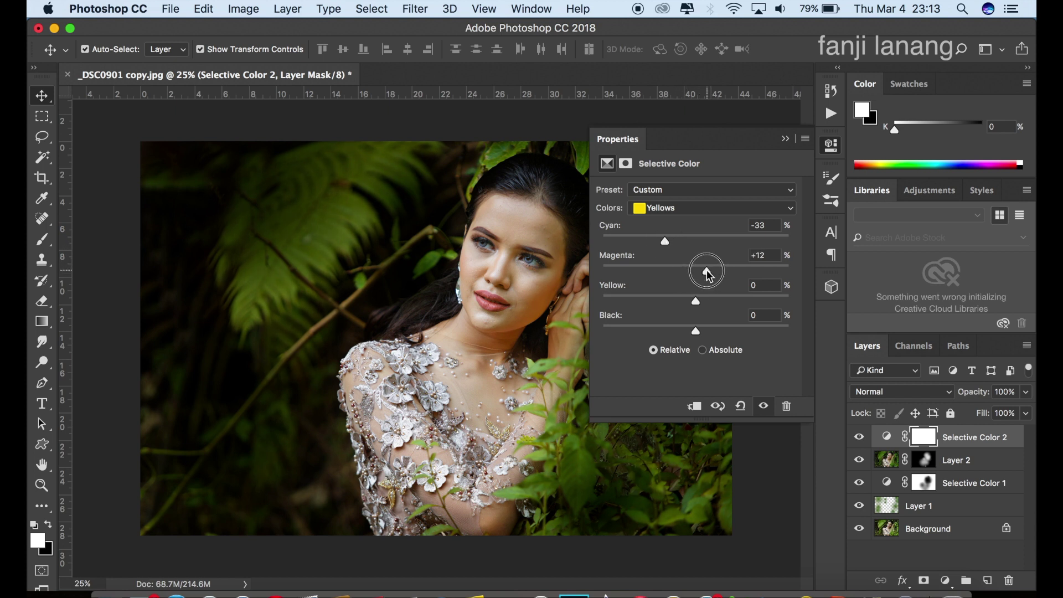
mouse_move(709, 272)
mouse_down()
mouse_move(682, 304)
mouse_move(708, 303)
mouse_move(693, 332)
mouse_up()
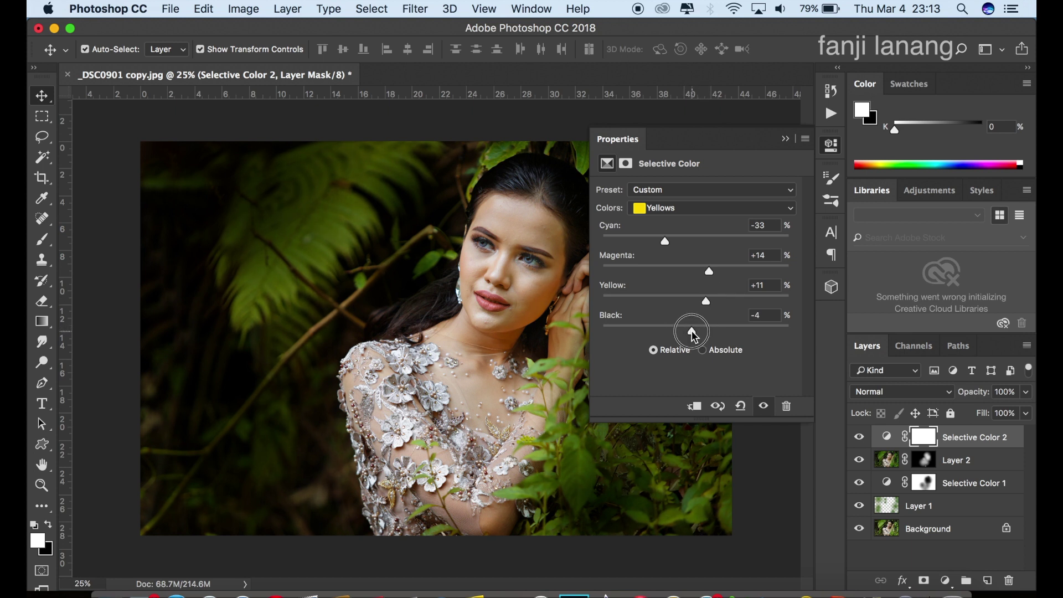
drag(692, 330, 690, 331)
Set Selective Color 2's Greens to Cyan +100, Magenta +45, Yellow -100, Black +100
click(682, 212)
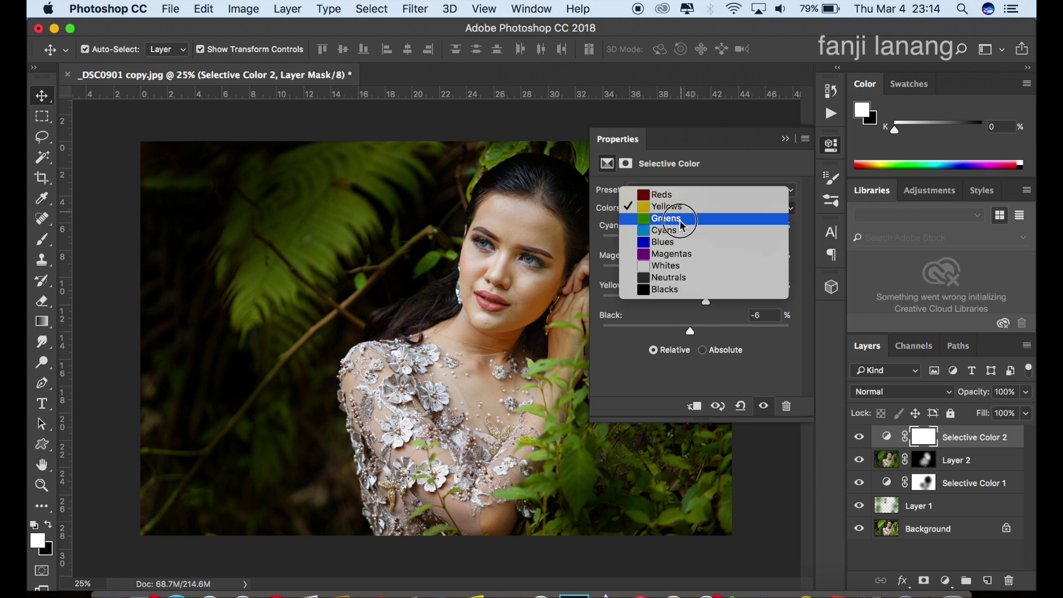
click(687, 221)
mouse_move(696, 242)
mouse_down()
mouse_move(507, 268)
mouse_move(863, 256)
mouse_up()
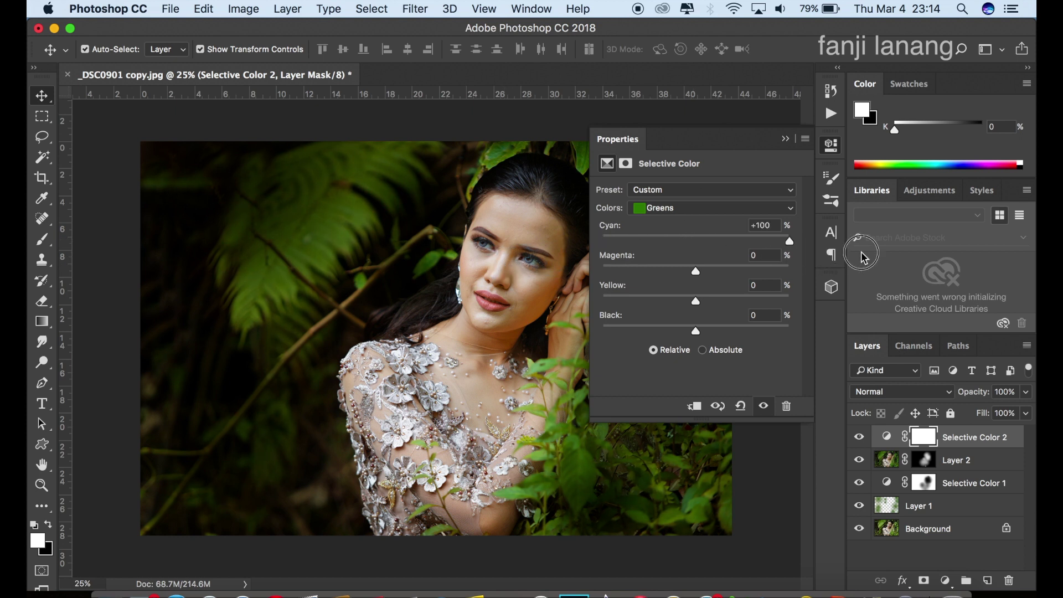
mouse_move(696, 271)
mouse_down()
mouse_move(510, 287)
mouse_move(825, 292)
mouse_up()
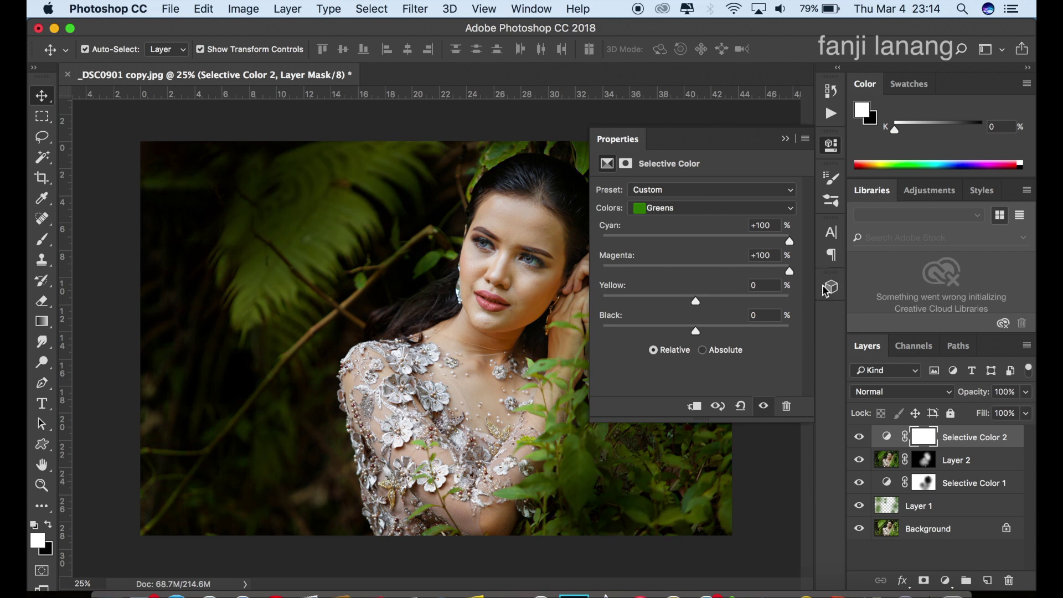
drag(695, 303, 542, 321)
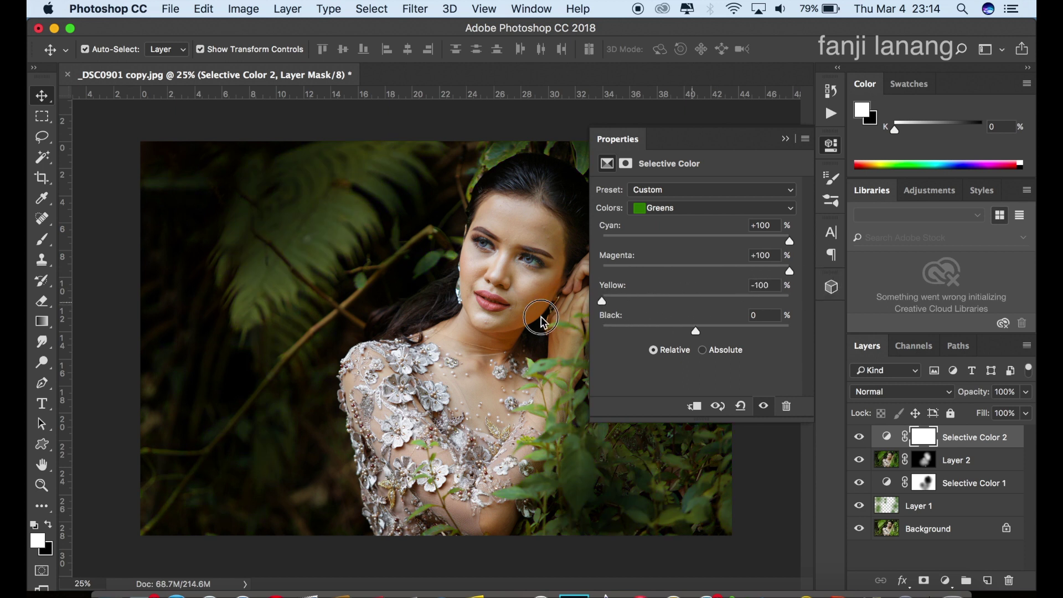
mouse_move(602, 301)
mouse_down()
mouse_move(873, 302)
mouse_move(495, 327)
mouse_up()
drag(729, 266, 740, 270)
drag(696, 330, 853, 330)
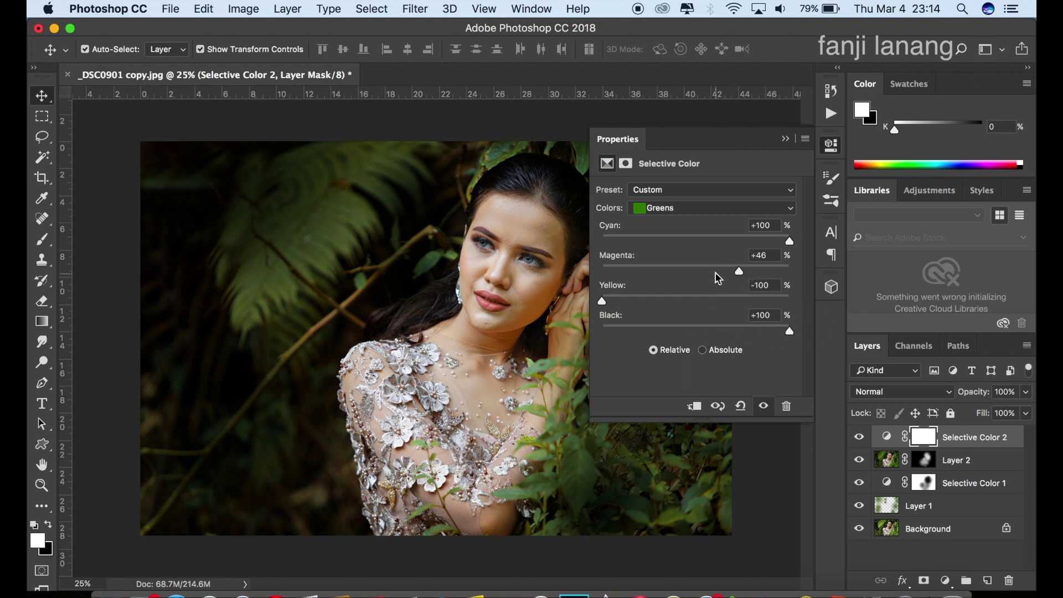
click(738, 271)
click(695, 213)
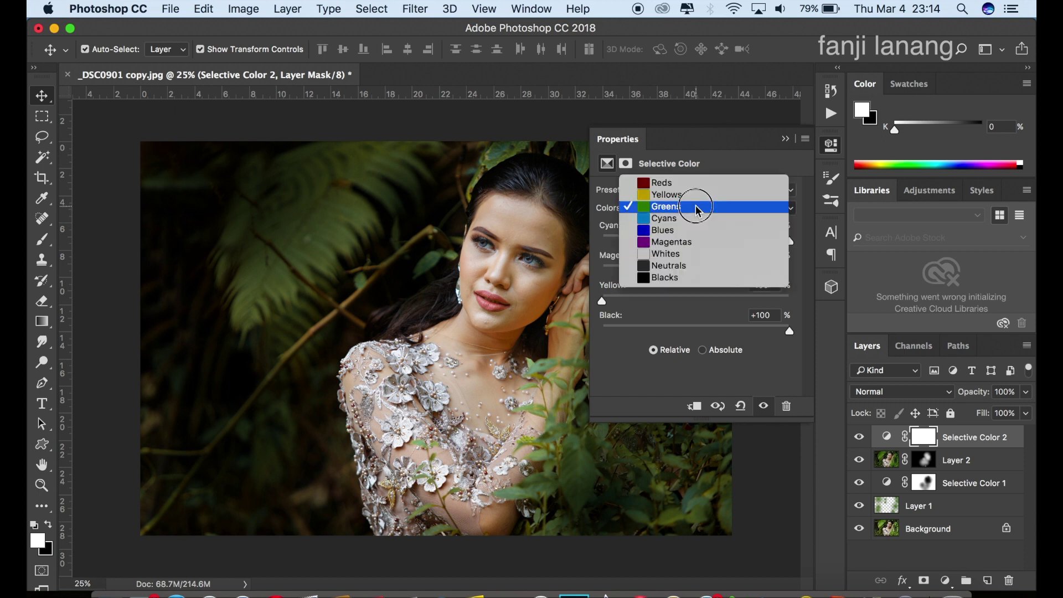
Set the Neutrals to Cyan -5, Magenta -3, Yellow -7 and Black 0
click(694, 268)
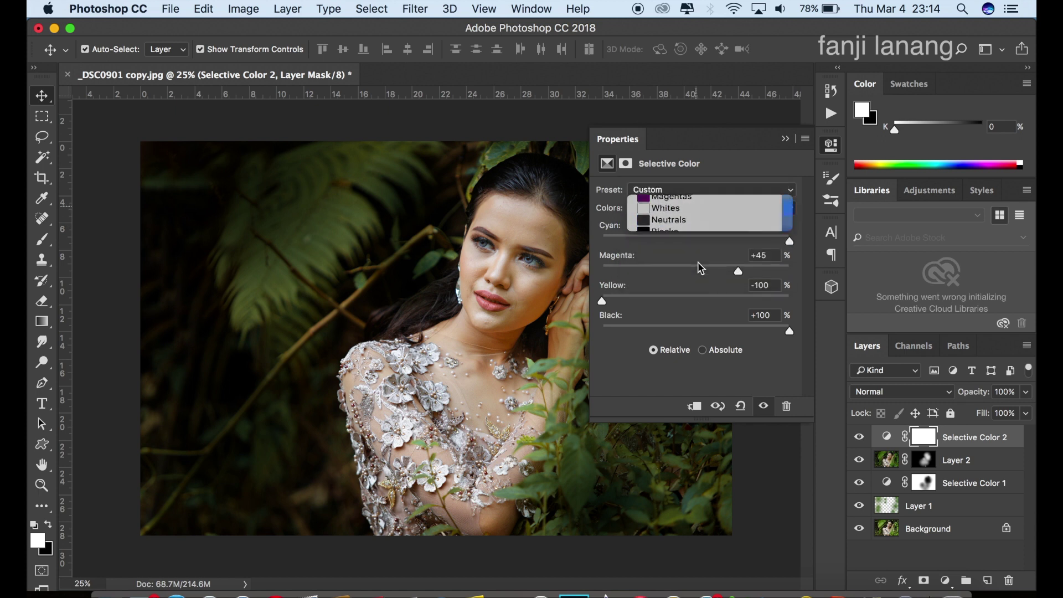
drag(692, 238, 693, 260)
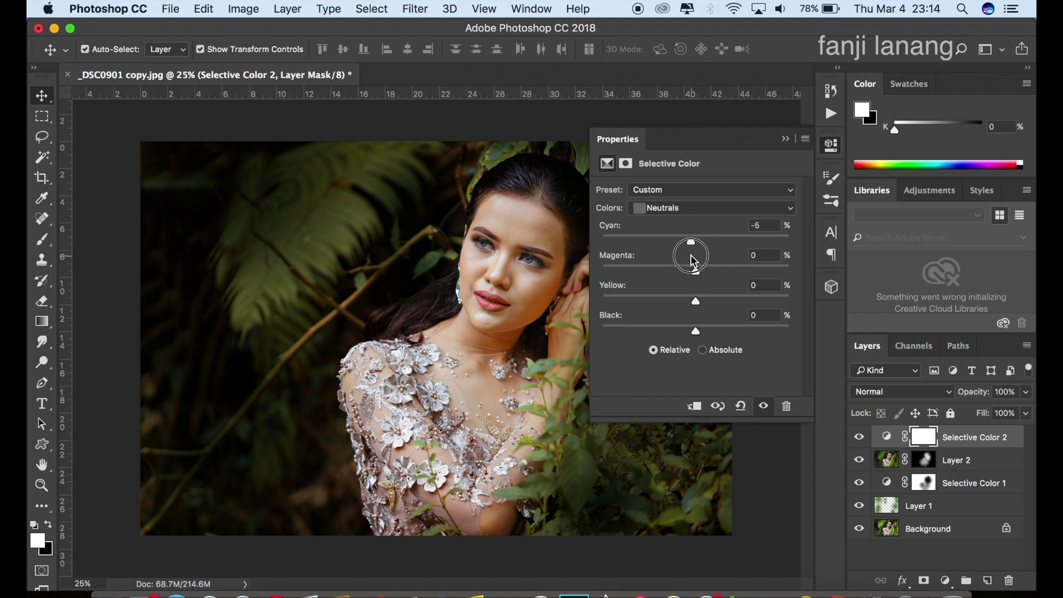
mouse_move(693, 272)
mouse_down()
mouse_move(703, 302)
mouse_move(689, 306)
mouse_up()
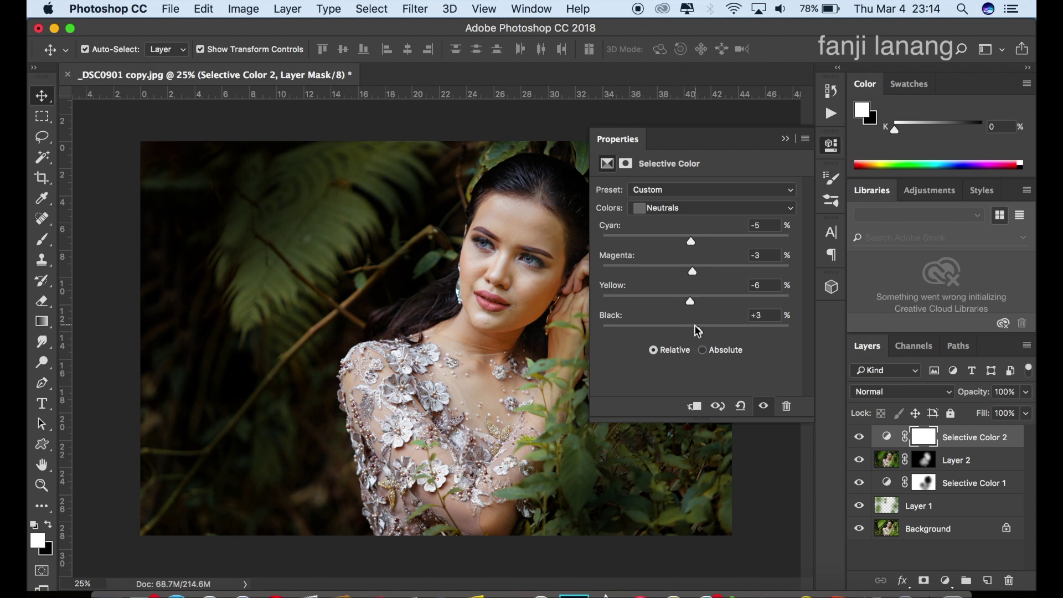
drag(692, 302, 691, 306)
click(748, 314)
text(0)
click(683, 212)
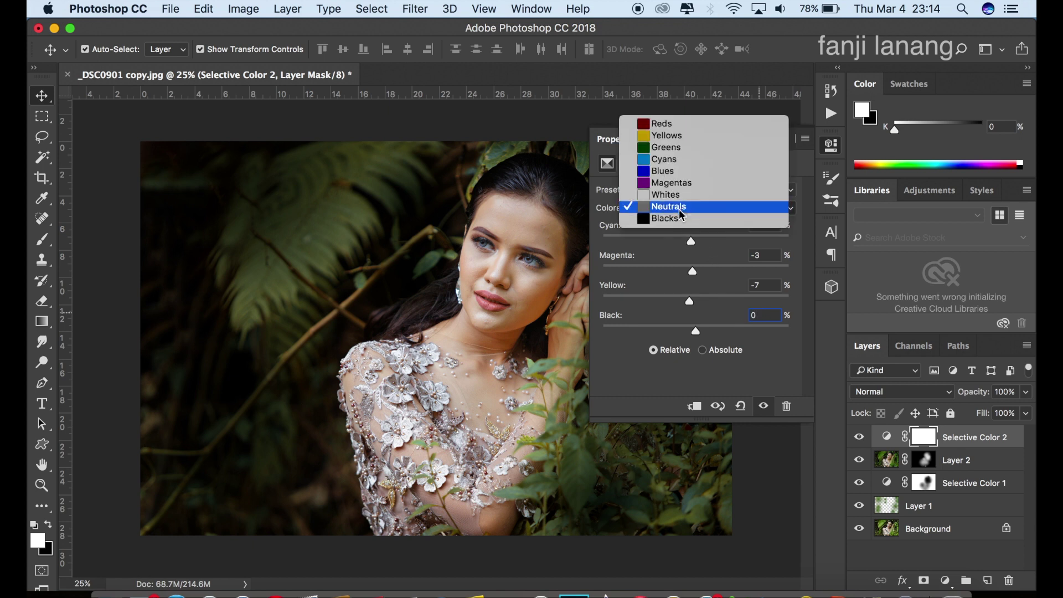
Set Selective Color 2's Blacks to Cyan, Magenta, Yellow and Black +5 each
click(683, 218)
click(762, 226)
text(5)
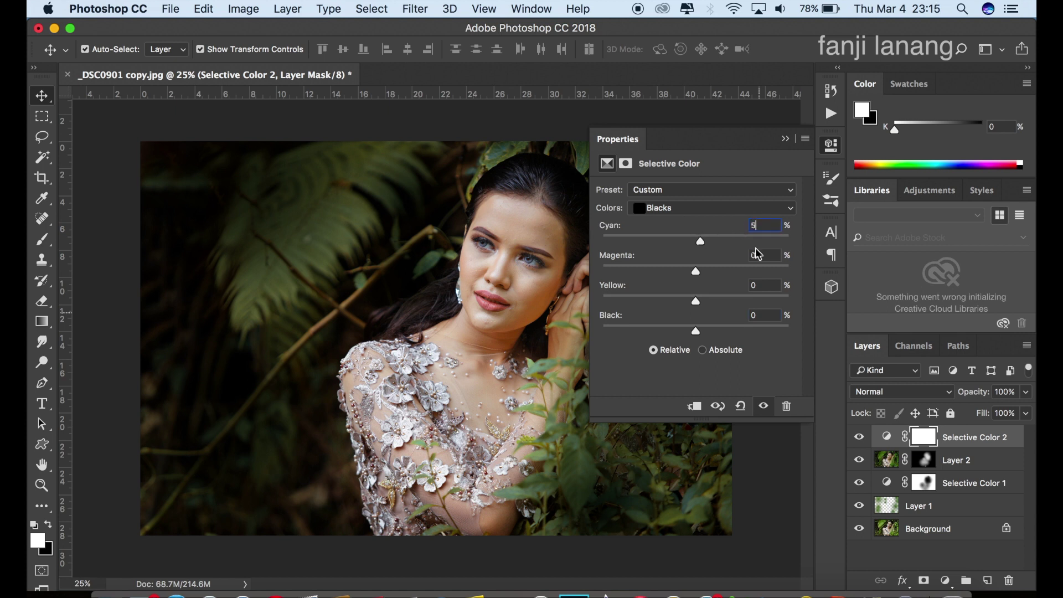
click(763, 256)
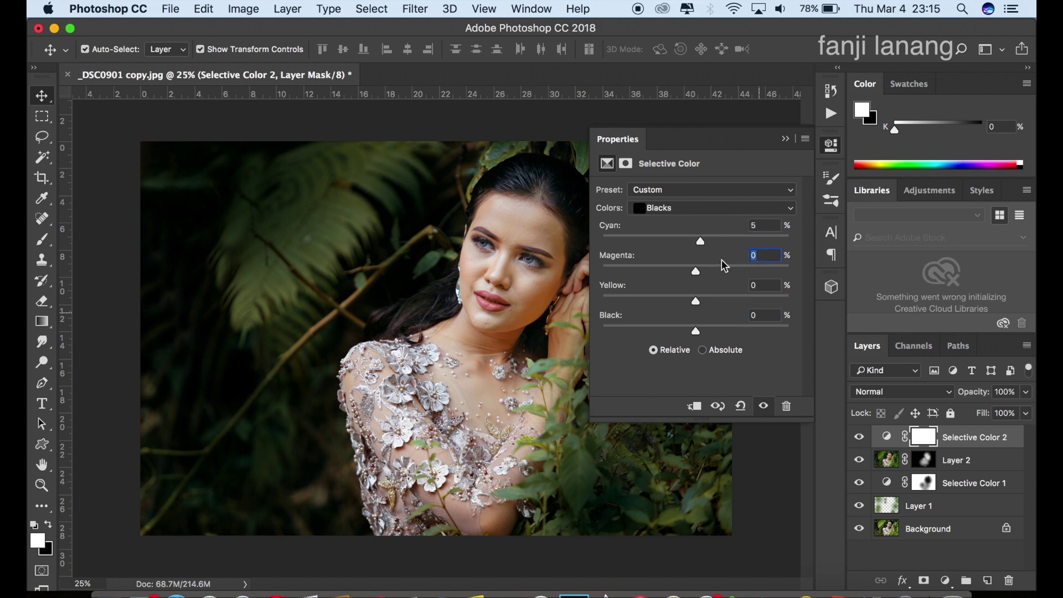
click(764, 284)
text(5)
click(761, 315)
text(5)
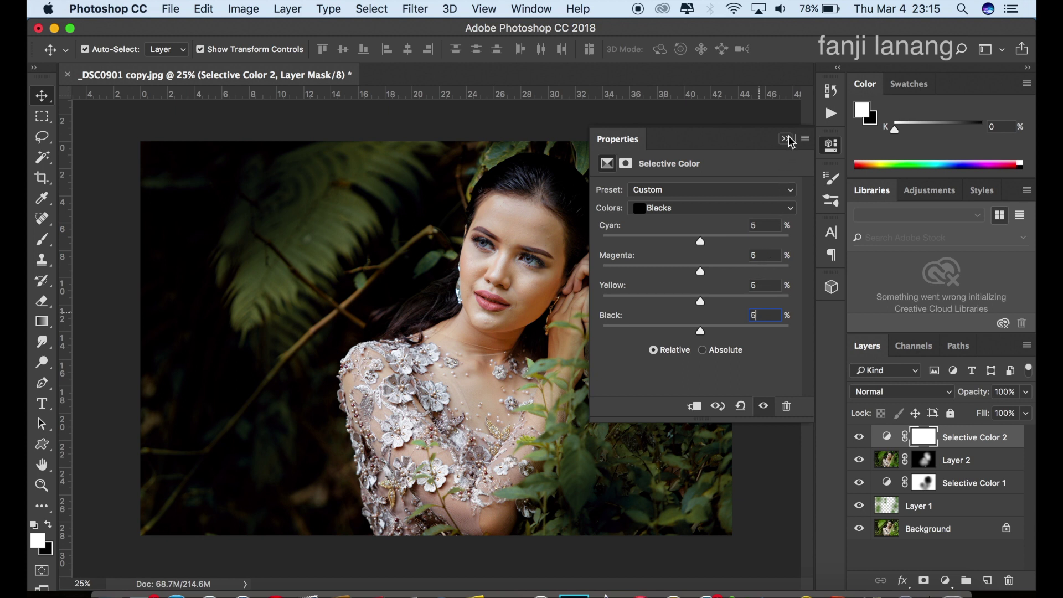
Close the adjustment properties and toggle Selective Color 2's visibility to compare before and after
click(681, 210)
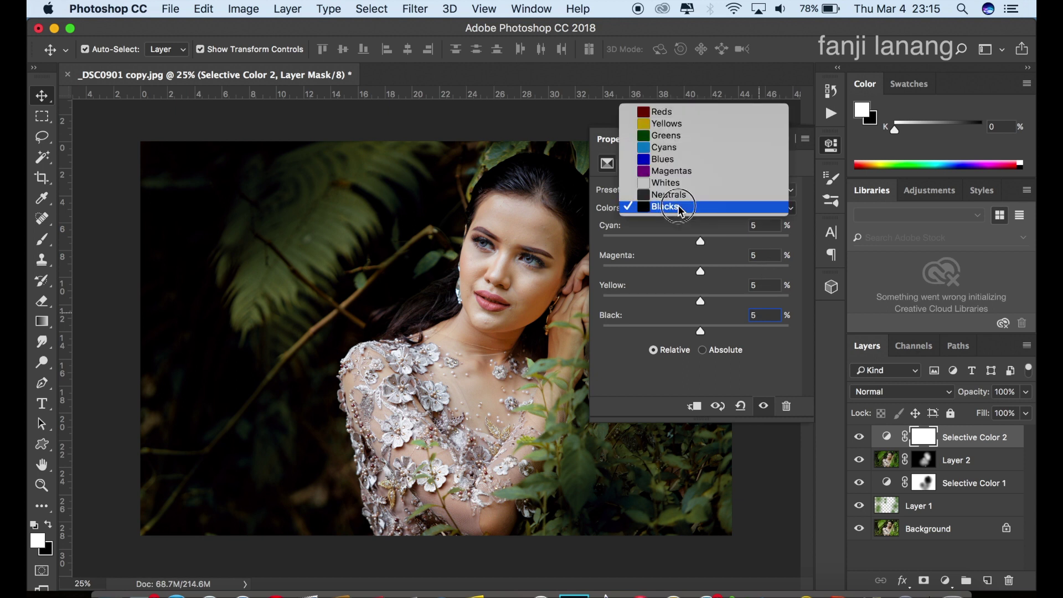
click(681, 211)
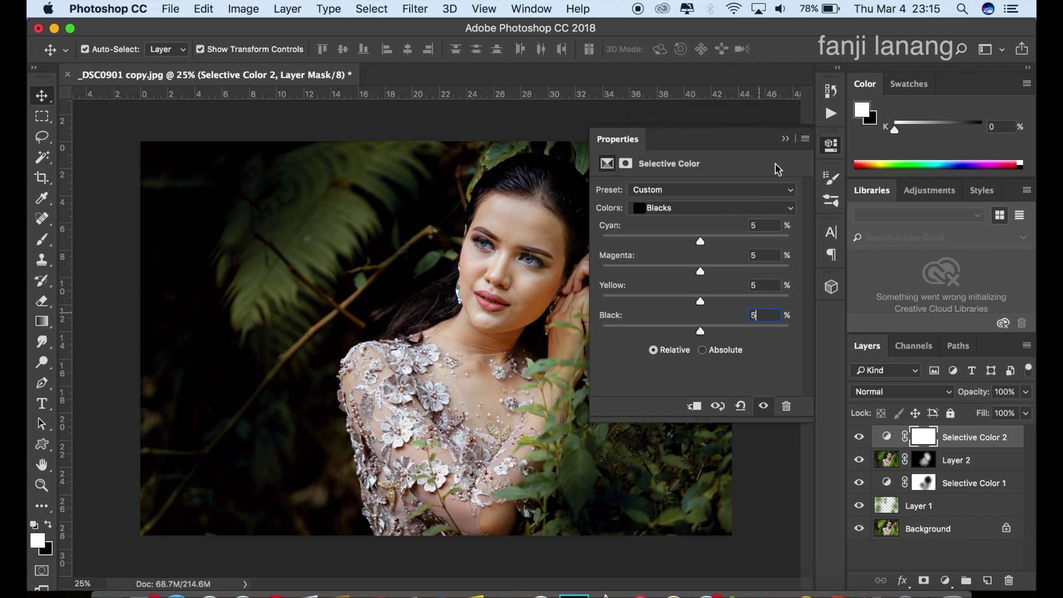
click(786, 140)
click(859, 438)
click(860, 438)
click(860, 438)
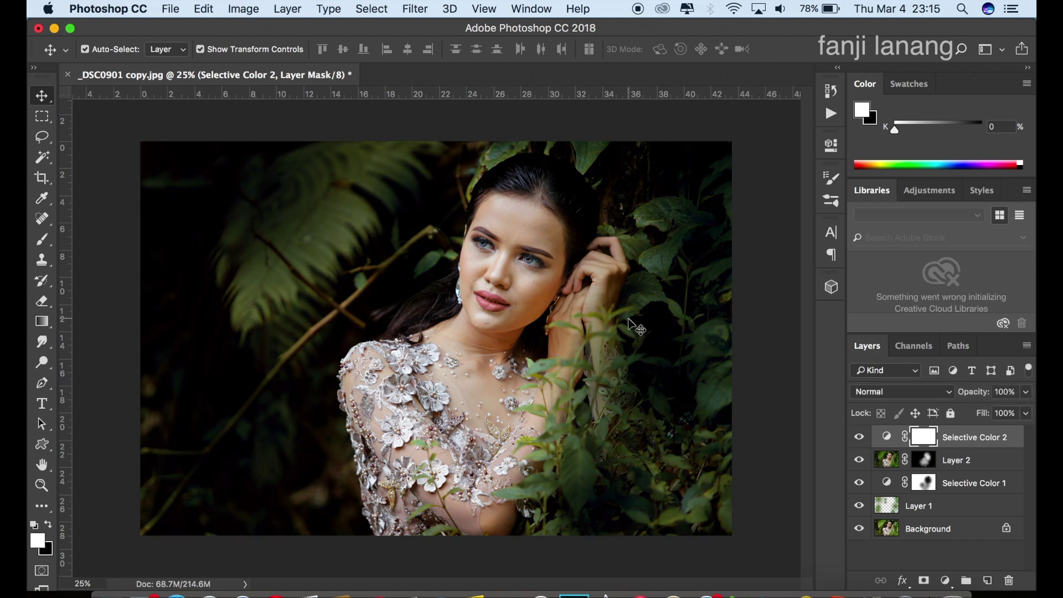
Add a Curves layer with a raised black point and slightly brightened midtones for a matte look
click(945, 580)
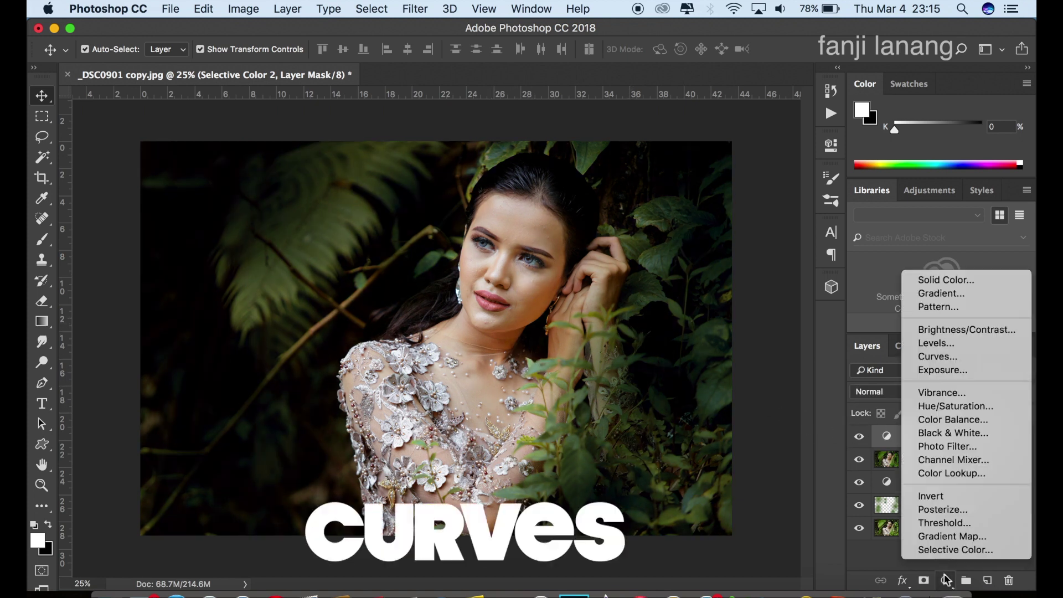
click(959, 364)
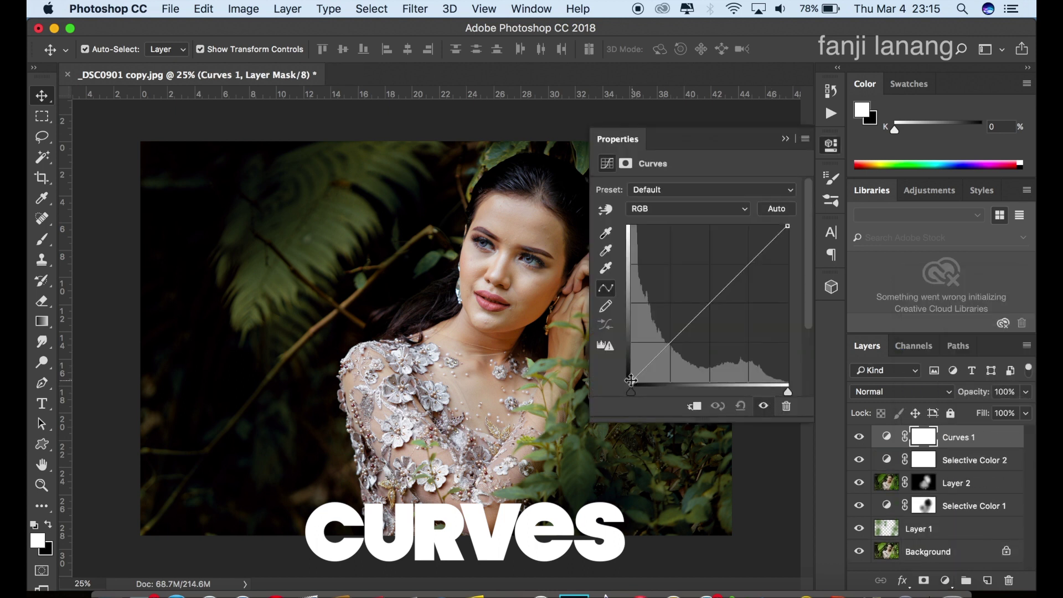
drag(631, 379, 632, 377)
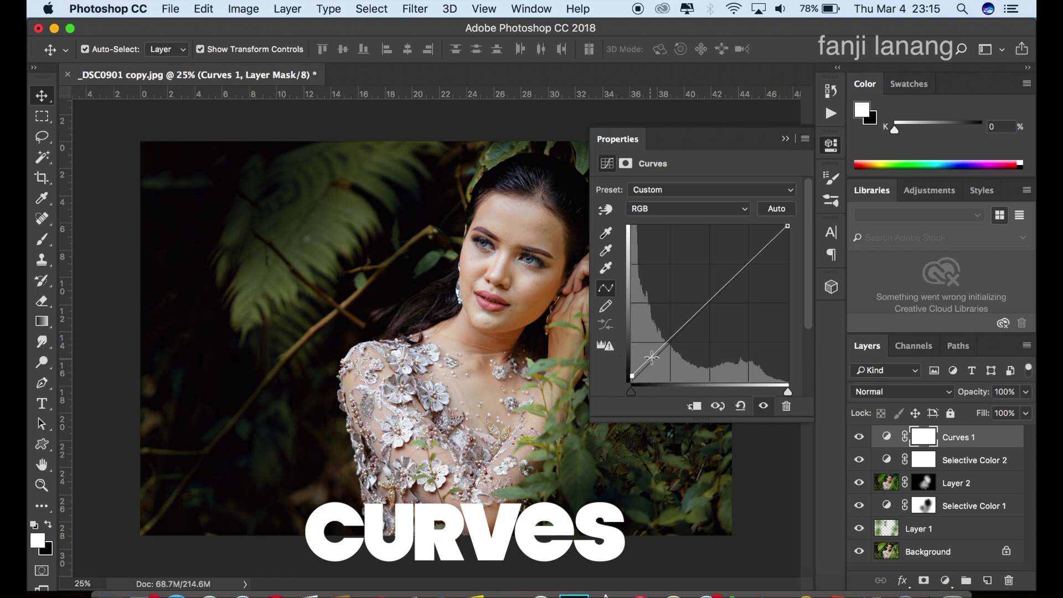
click(667, 344)
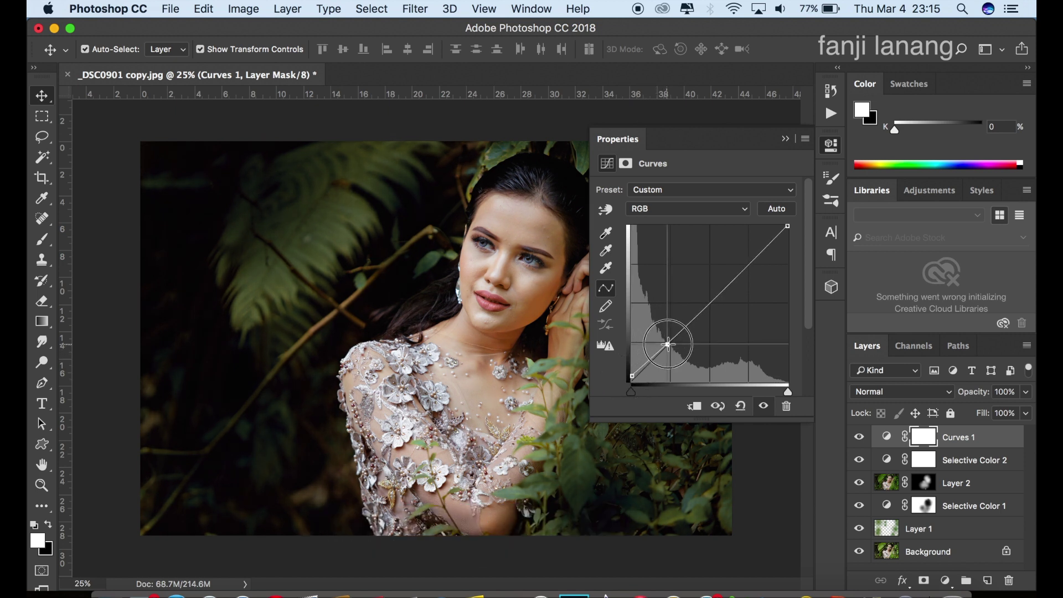
drag(632, 376, 631, 366)
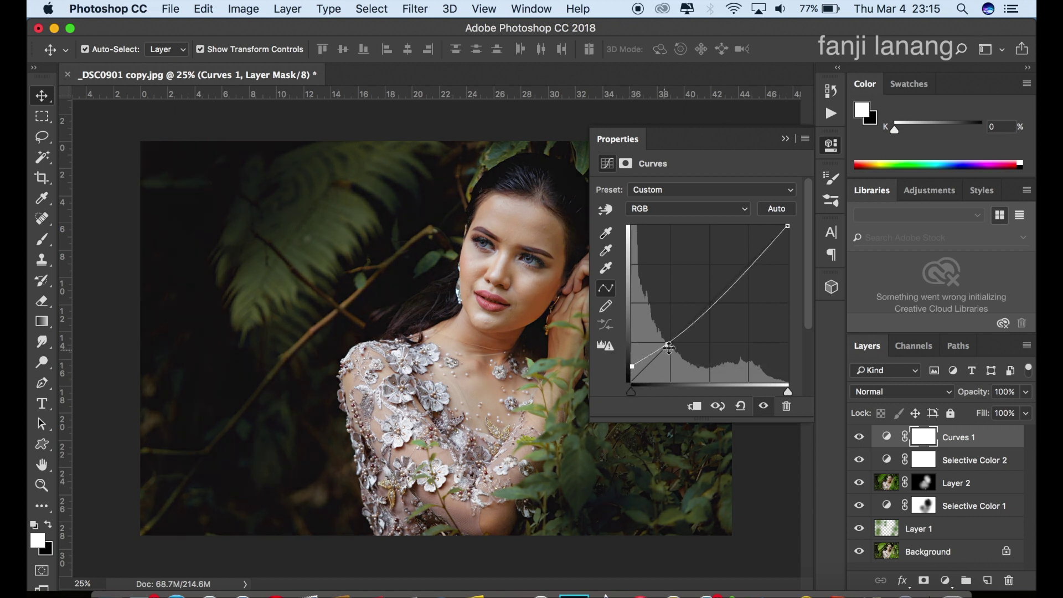
click(712, 307)
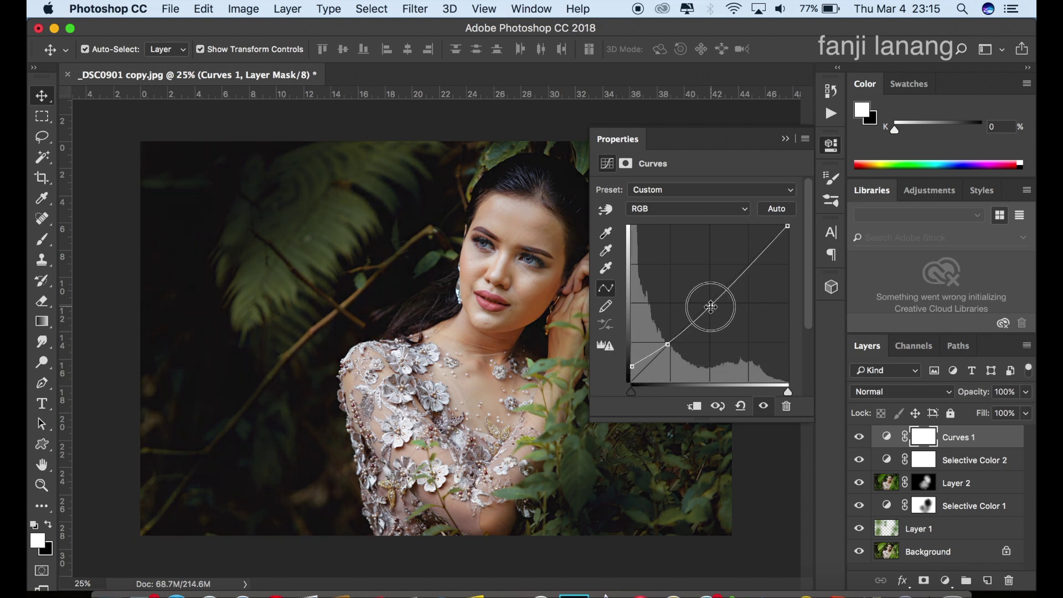
drag(711, 307, 711, 303)
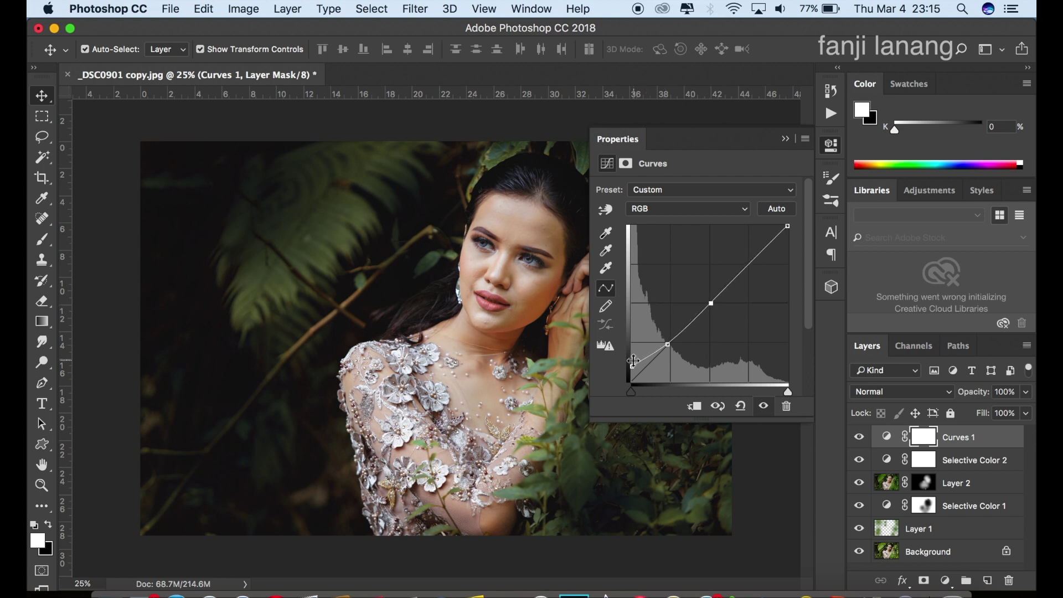
drag(630, 366, 631, 361)
click(785, 138)
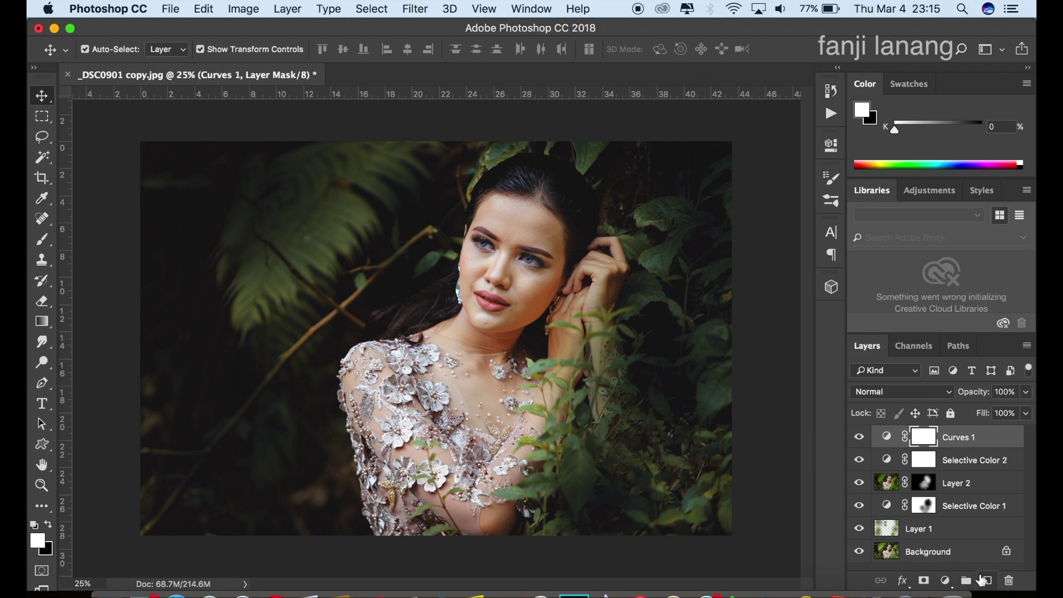
Stamp a white signature brush at the photo's bottom-left on a new Layer 3
click(987, 580)
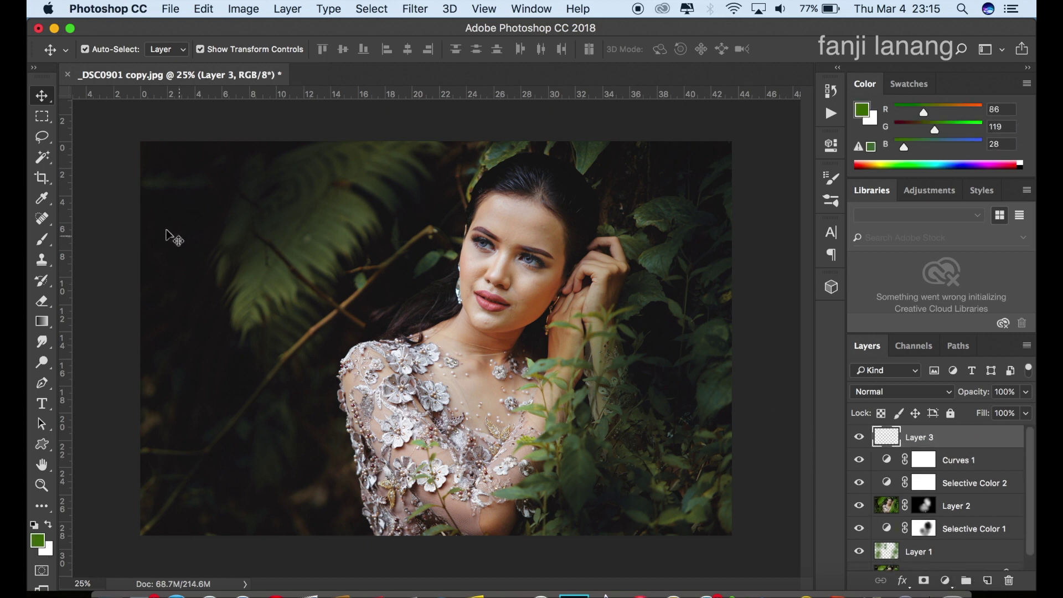
click(41, 239)
click(110, 51)
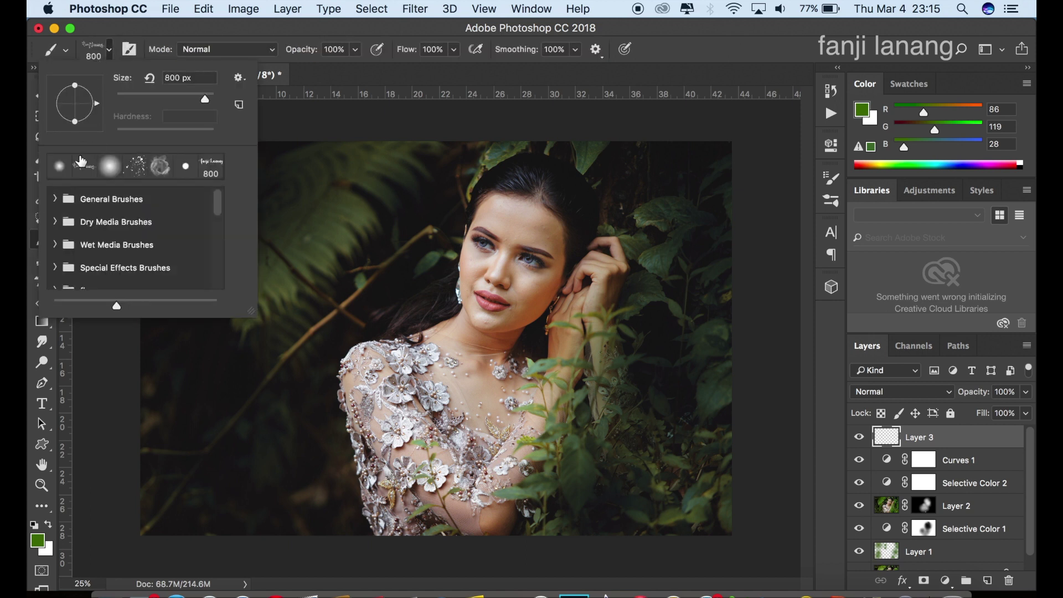
click(597, 102)
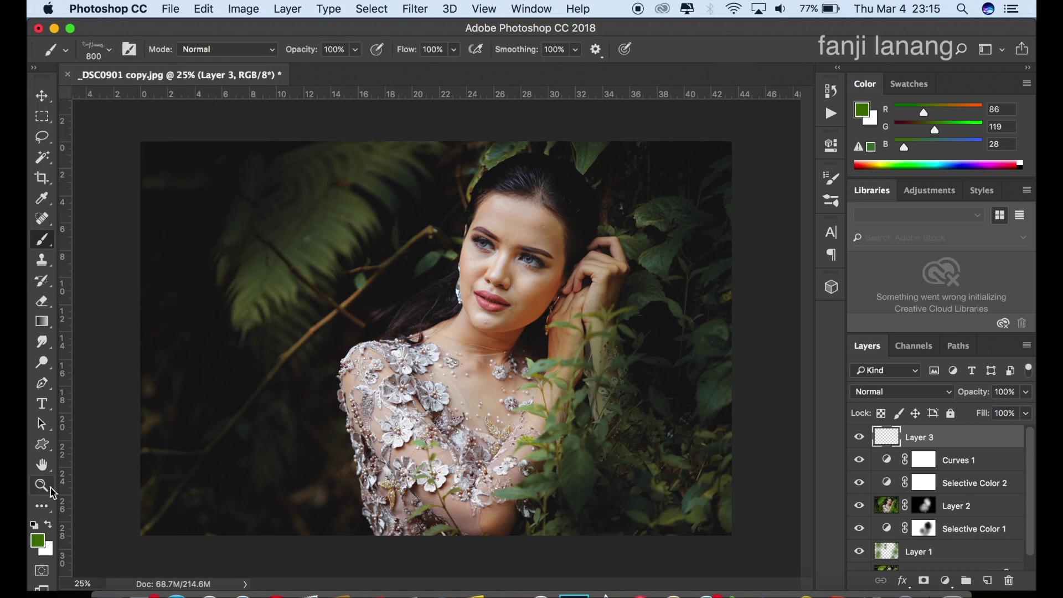
click(34, 524)
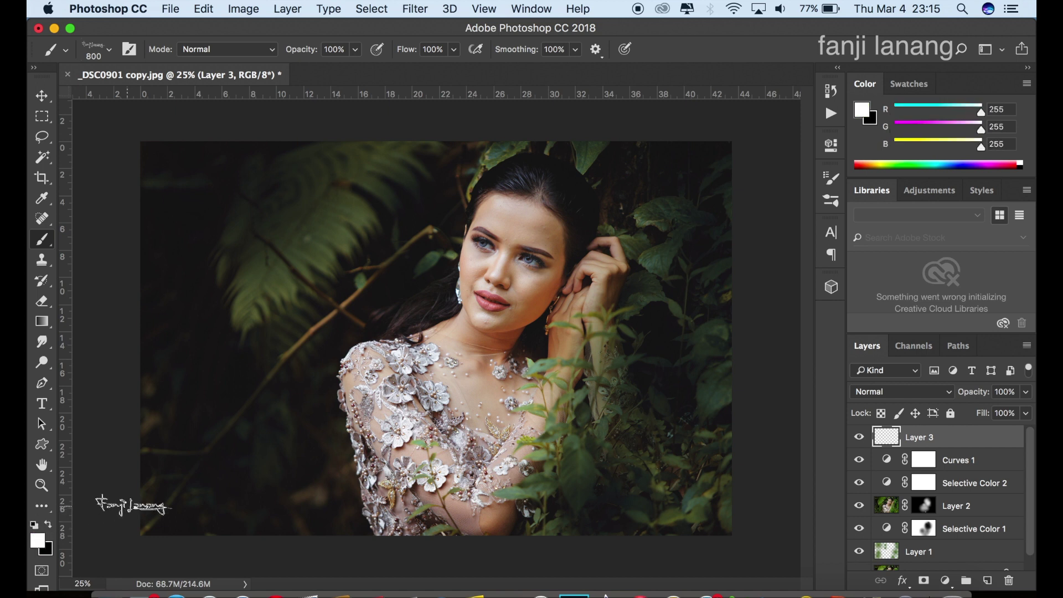
click(194, 507)
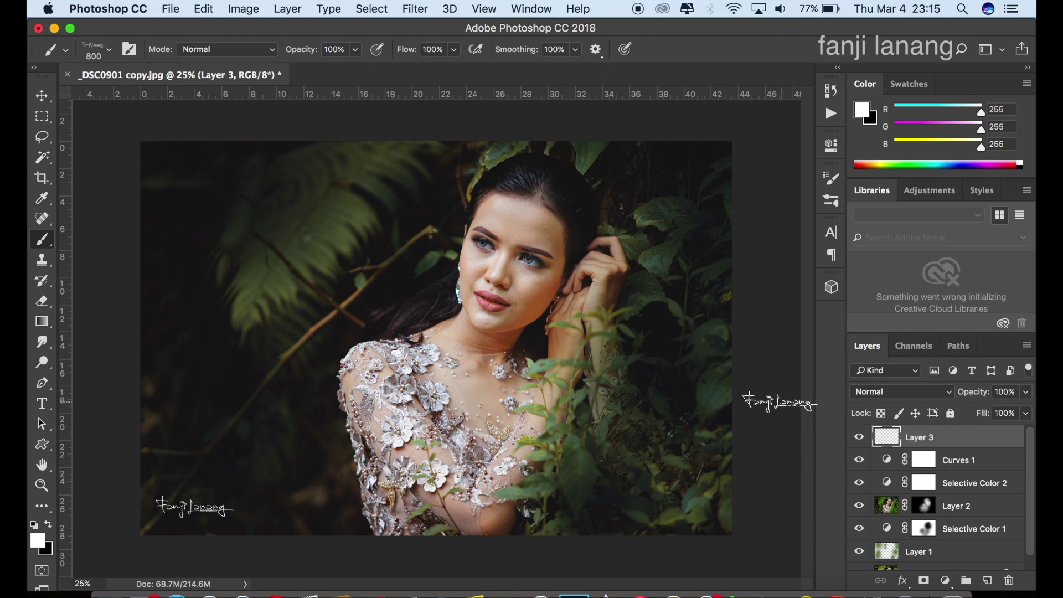